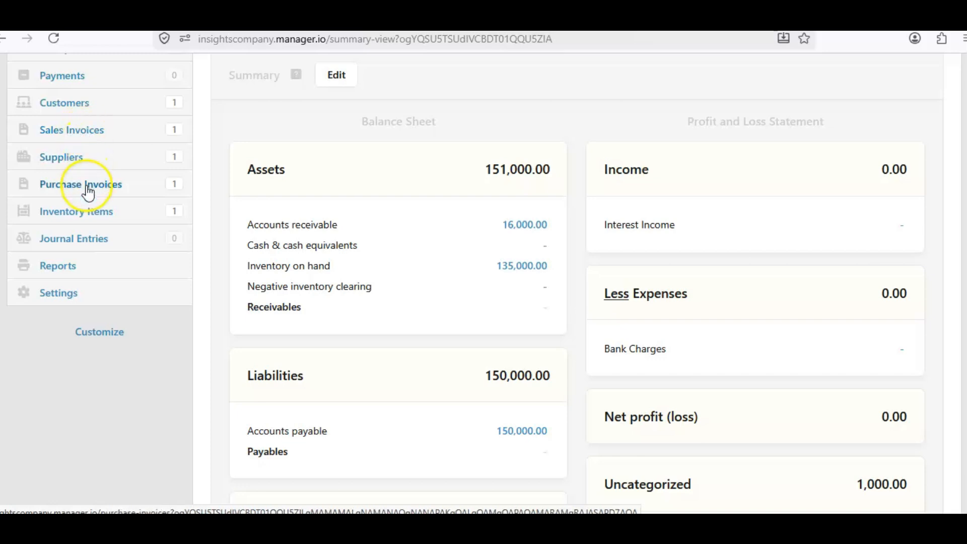
# Examine which modules are enabled in the business's tab customization, down to Folders, and save the selection
pyautogui.click(97, 341)
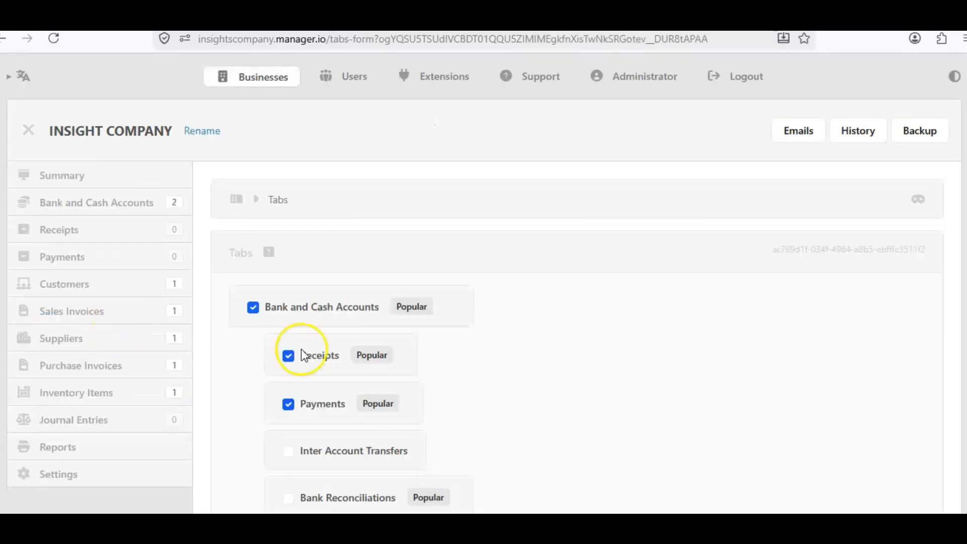
pyautogui.scroll(-7, 410, 362)
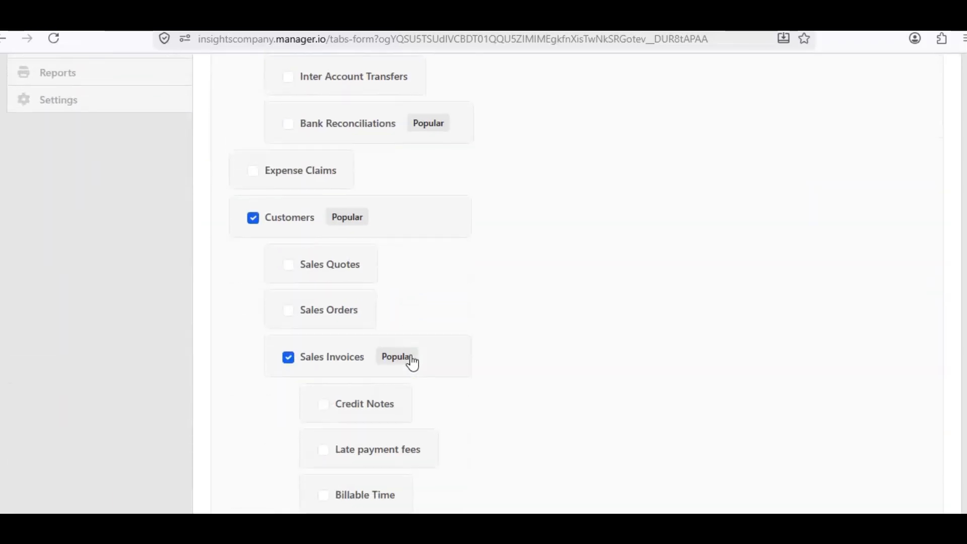
pyautogui.scroll(-2, 411, 362)
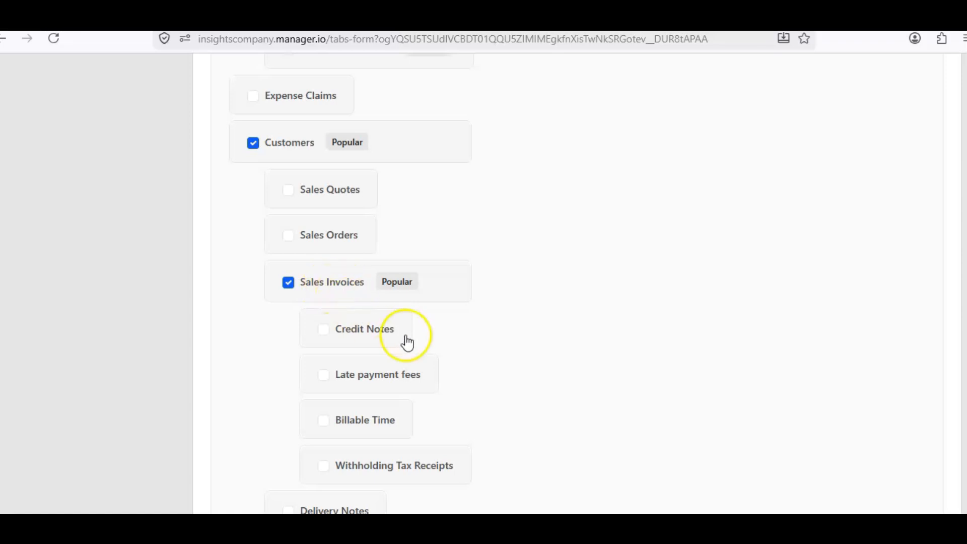
pyautogui.scroll(-6, 437, 353)
pyautogui.scroll(-3, 438, 356)
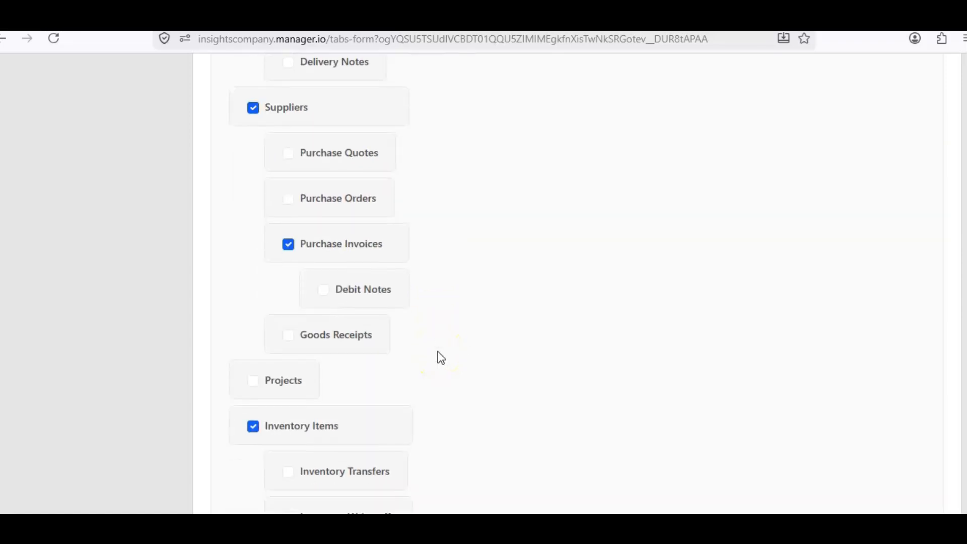
pyautogui.scroll(-6, 378, 395)
pyautogui.scroll(-5, 382, 396)
pyautogui.scroll(-3, 382, 396)
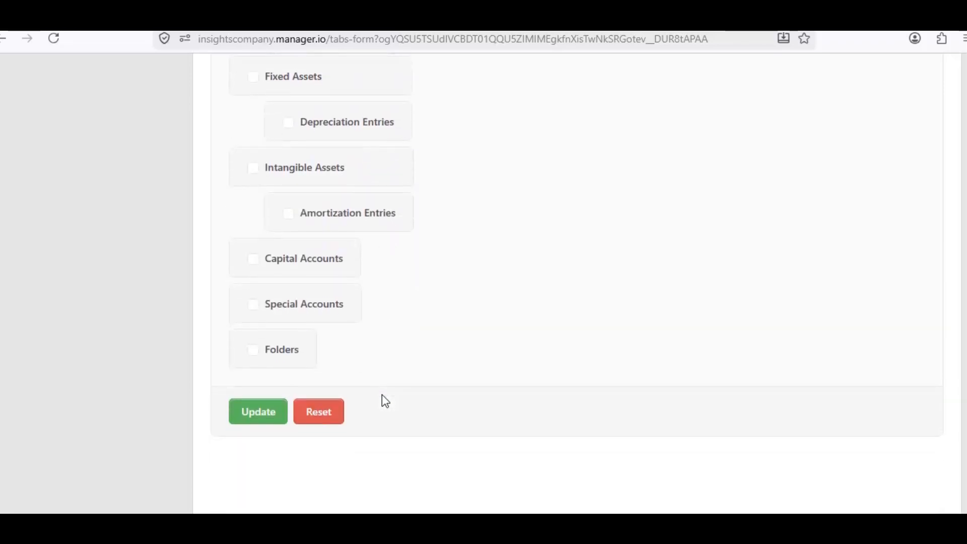
pyautogui.click(260, 416)
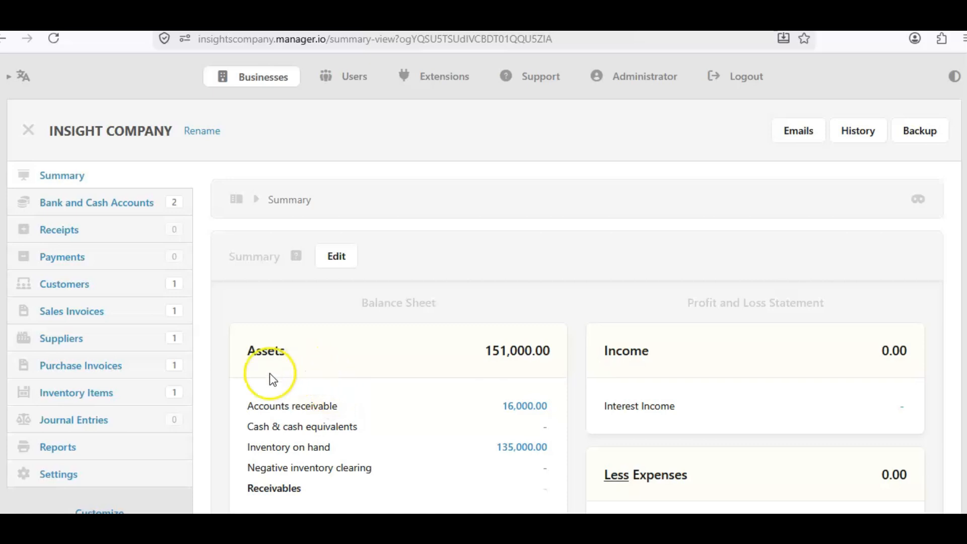
# Start a new sales invoice with Net due-date terms and turn on automatic reference numbering
pyautogui.click(78, 320)
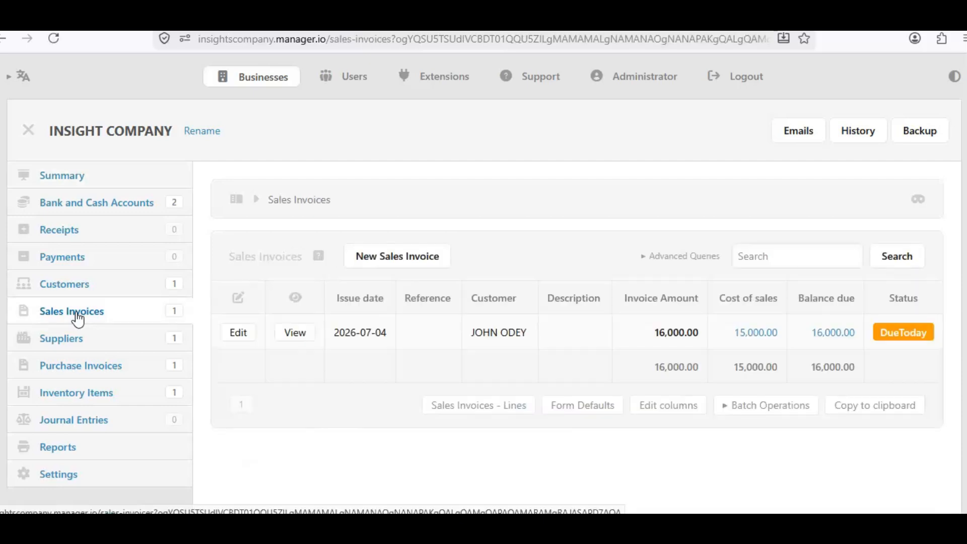
pyautogui.click(404, 261)
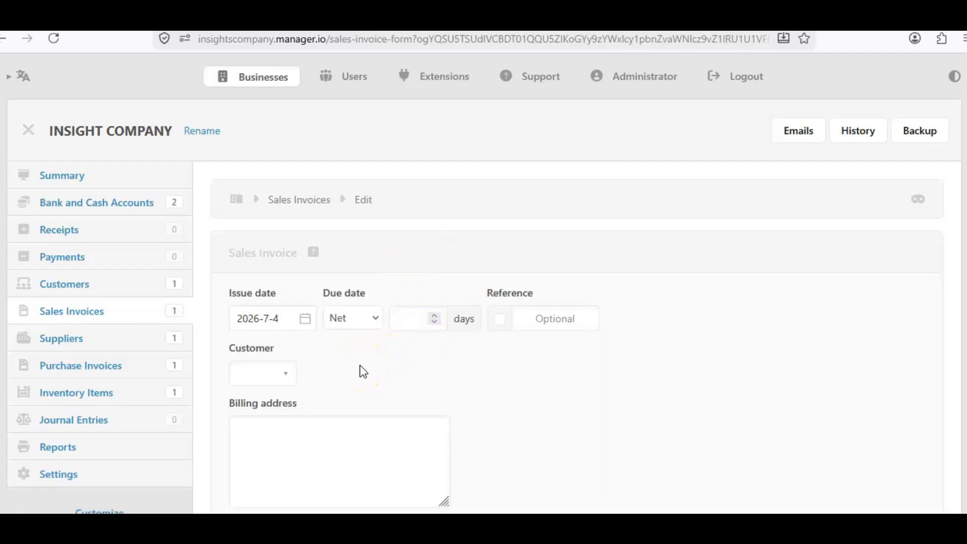
pyautogui.scroll(-1, 360, 367)
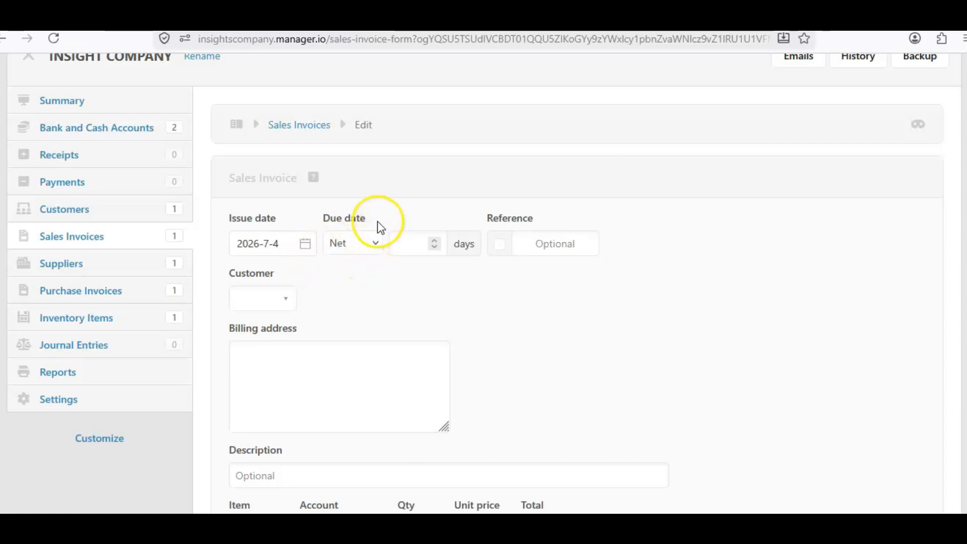
pyautogui.click(376, 244)
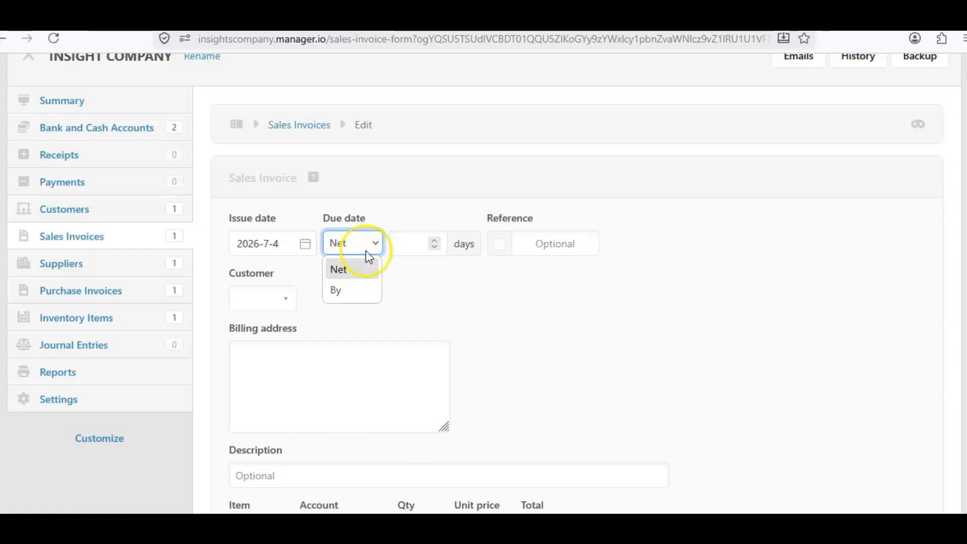
pyautogui.click(408, 248)
pyautogui.click(408, 247)
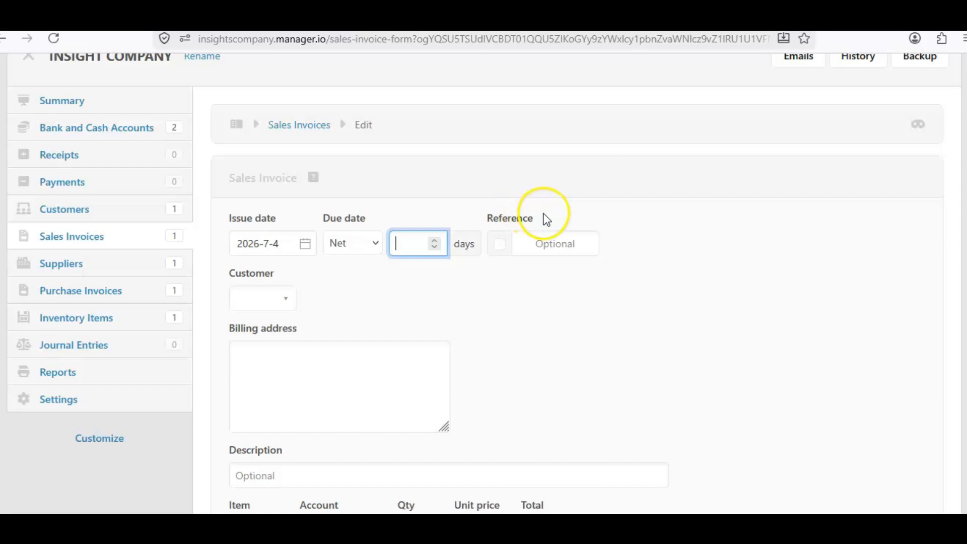
pyautogui.click(503, 249)
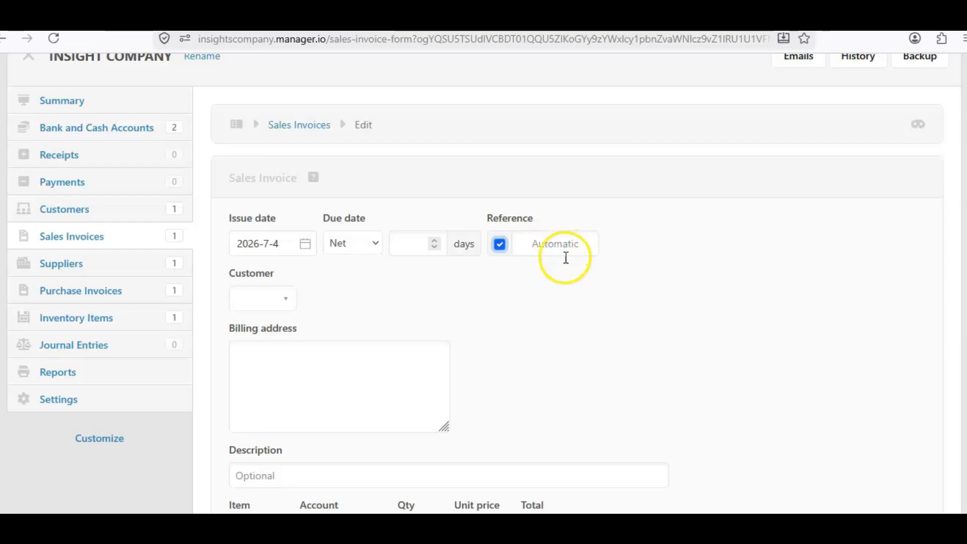
# Select the existing customer for the invoice and enter CREDIT SALES as its description
pyautogui.scroll(-3, 550, 356)
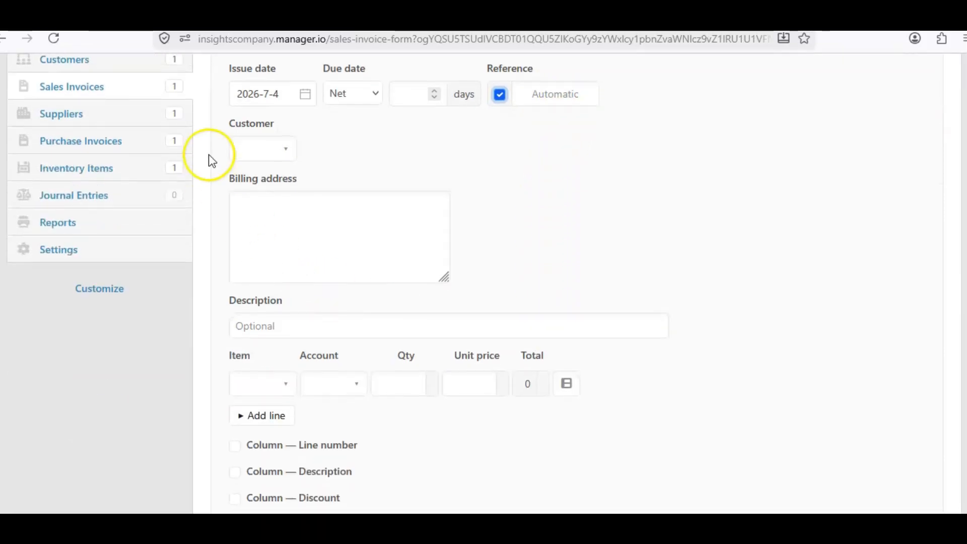
pyautogui.click(285, 152)
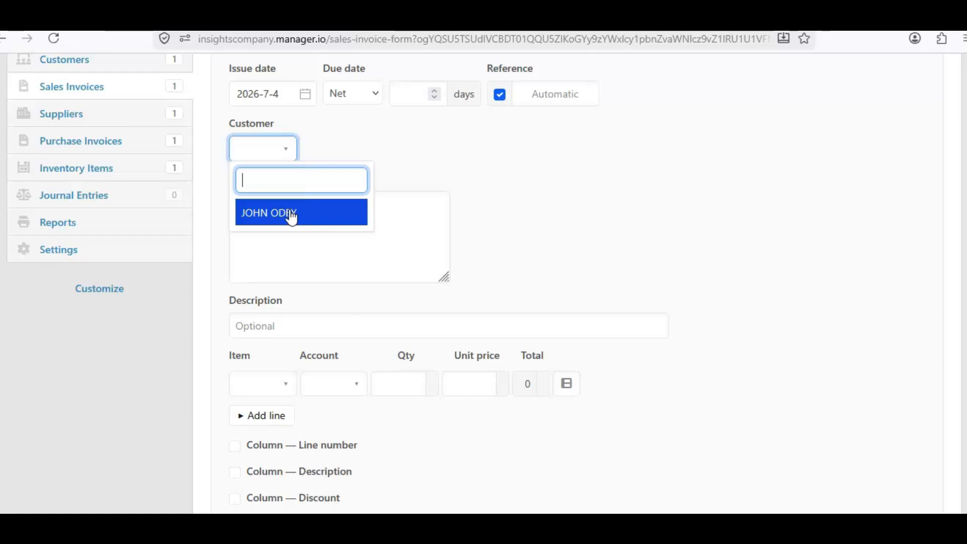
pyautogui.click(288, 180)
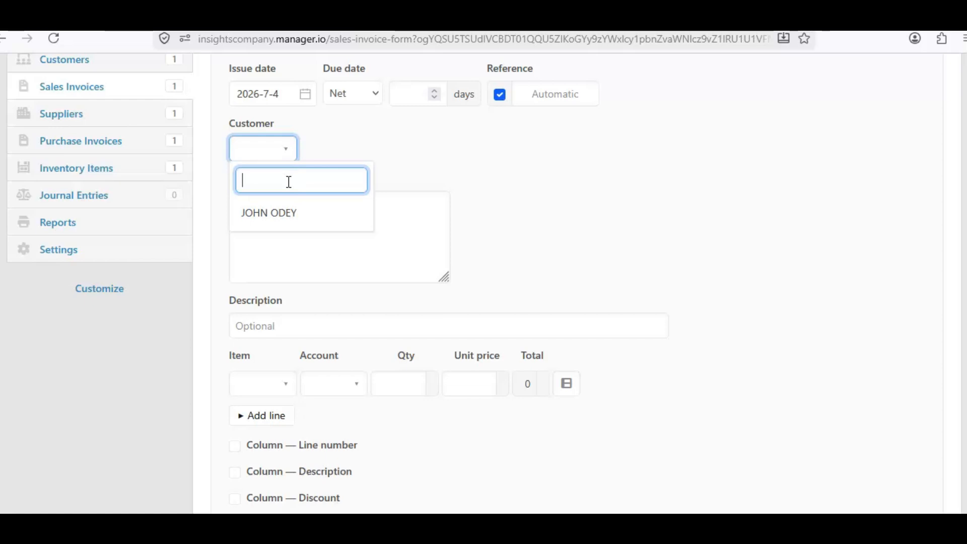
pyautogui.click(279, 214)
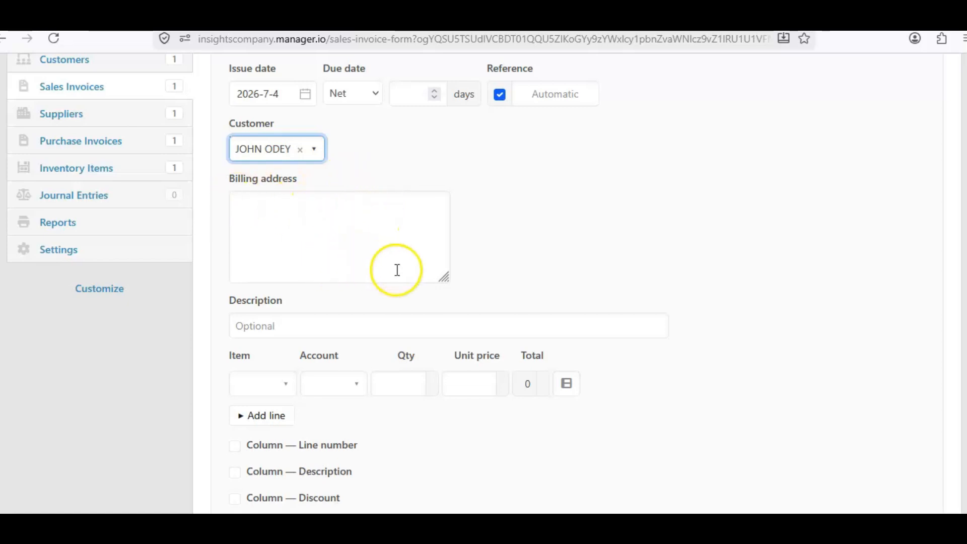
pyautogui.scroll(-3, 353, 263)
pyautogui.click(263, 182)
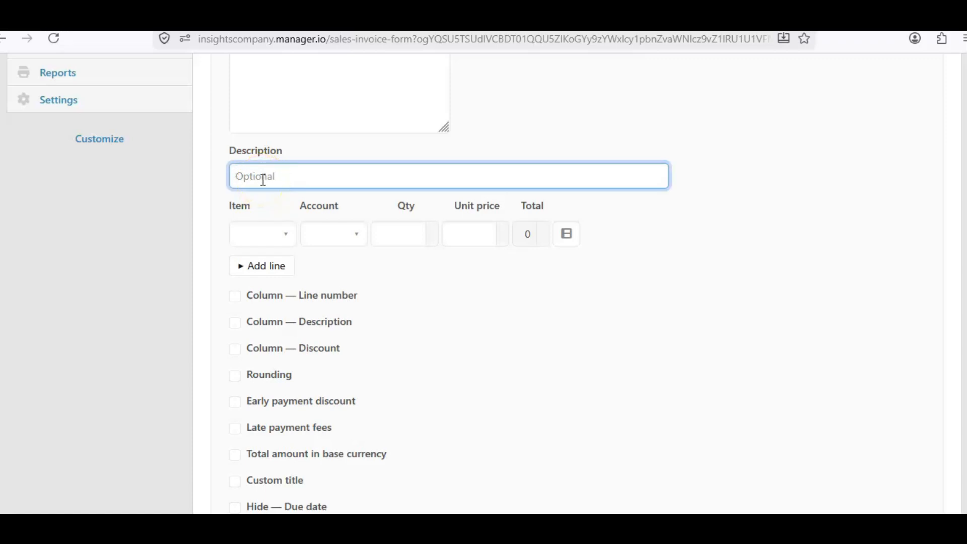
pyautogui.write('CREDIT SALES')
pyautogui.scroll(3, 568, 361)
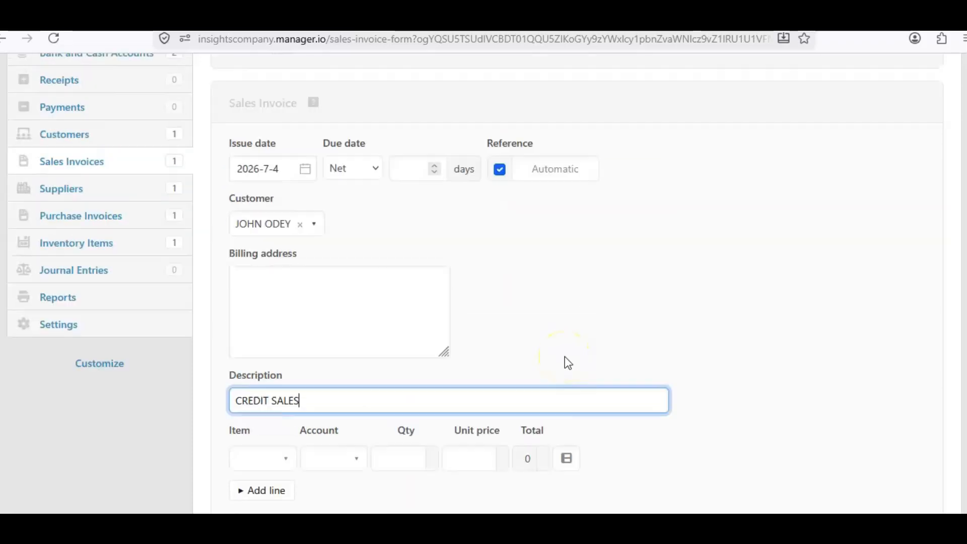
# Fill the first invoice line with the item CHAIR, quantity 2 and unit price 18000
pyautogui.scroll(-2, 569, 361)
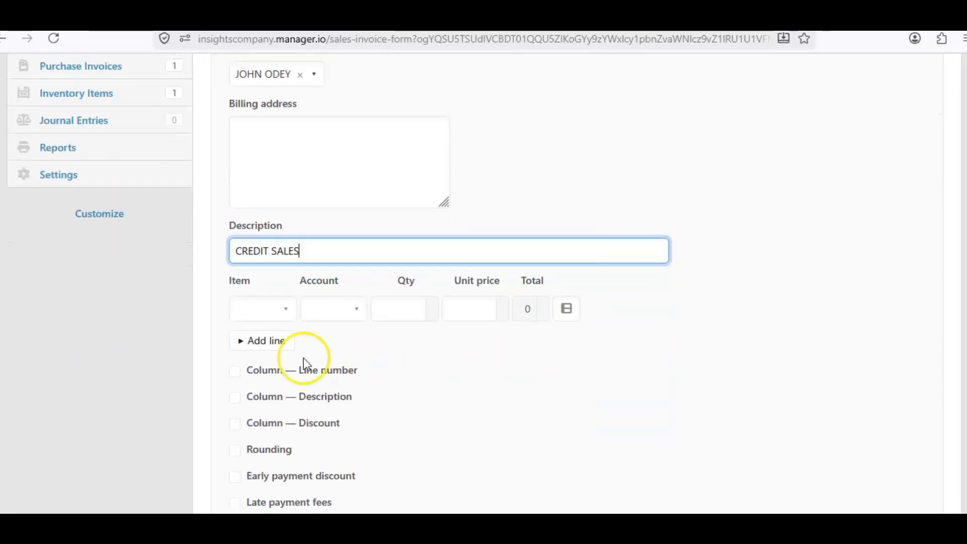
pyautogui.click(248, 313)
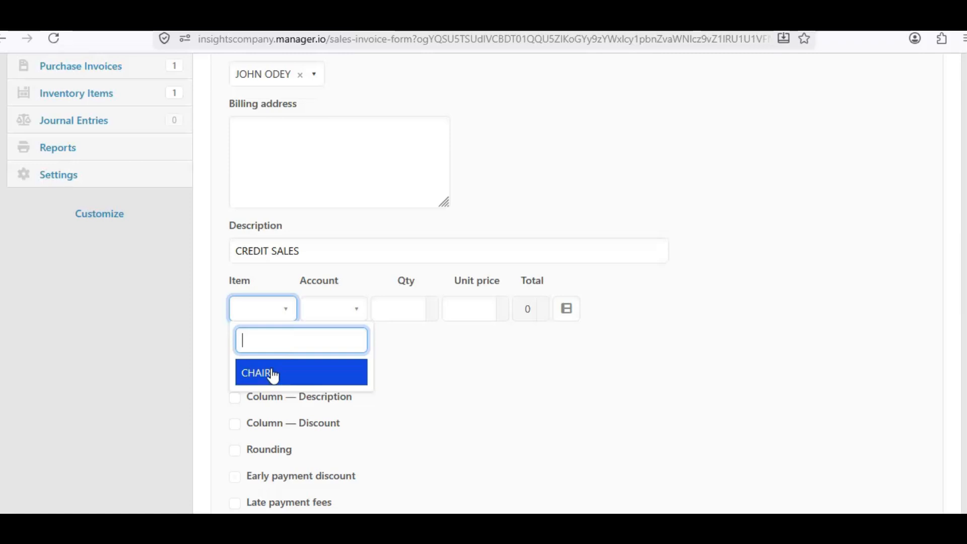
pyautogui.click(259, 343)
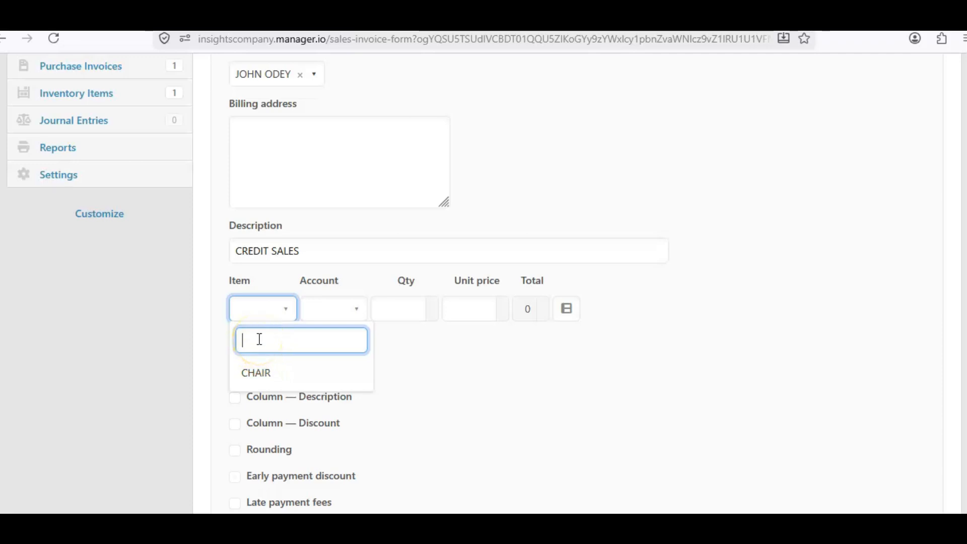
pyautogui.click(260, 371)
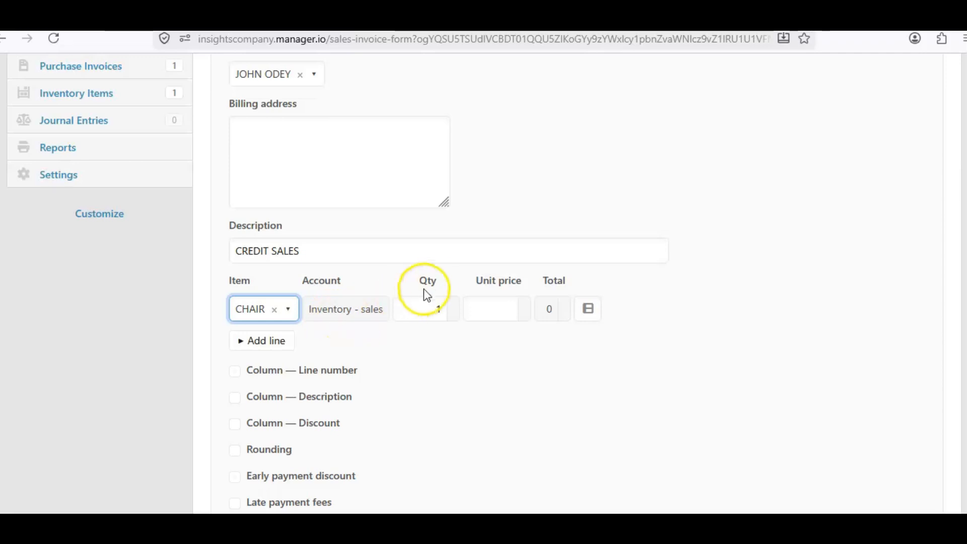
pyautogui.click(439, 308)
pyautogui.write('1')
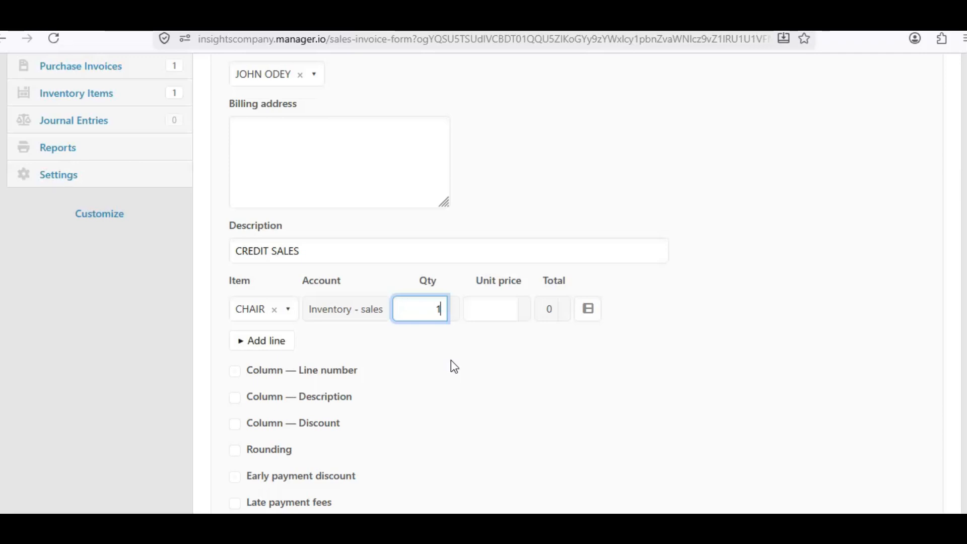
pyautogui.press('BackSpace')
pyautogui.write('2')
pyautogui.click(494, 301)
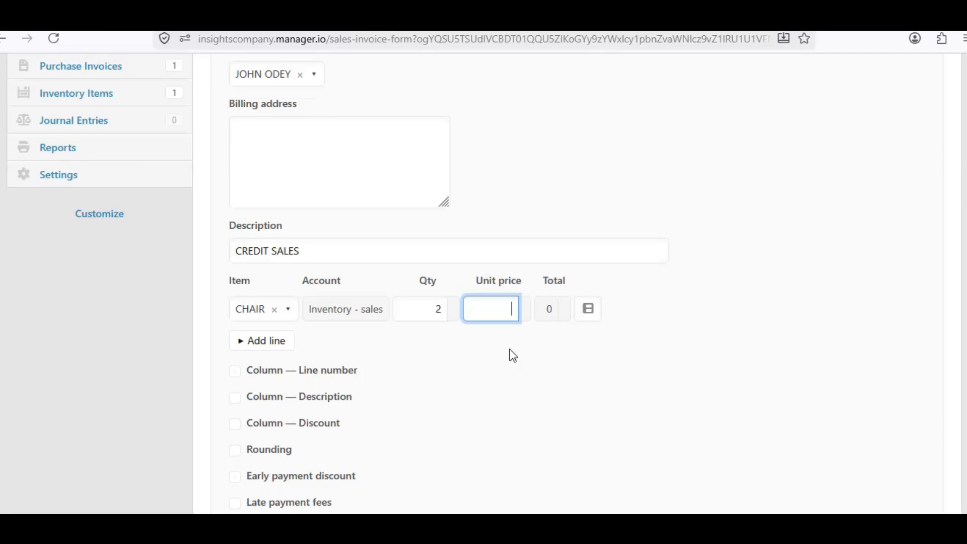
pyautogui.write('18000')
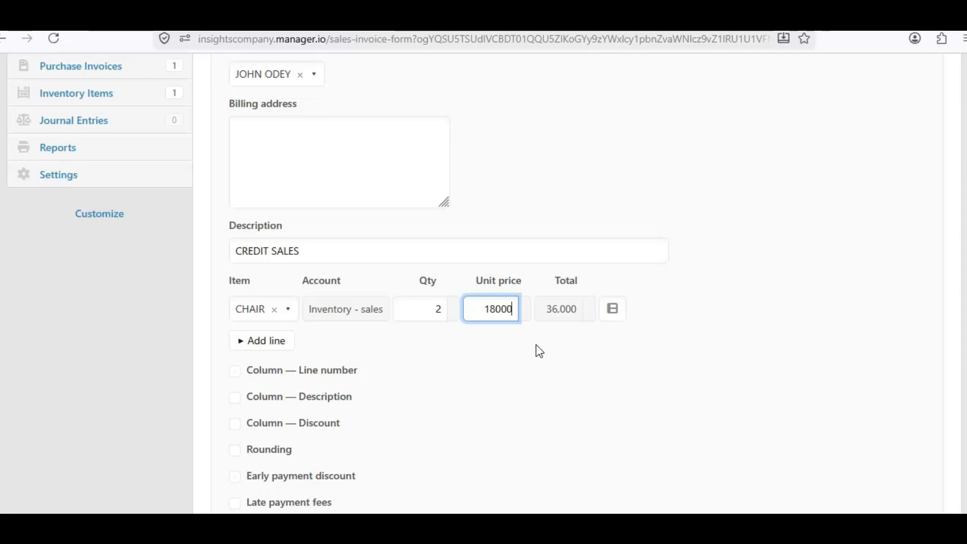
# Add a single blank second line to the invoice and remove it again
pyautogui.click(261, 348)
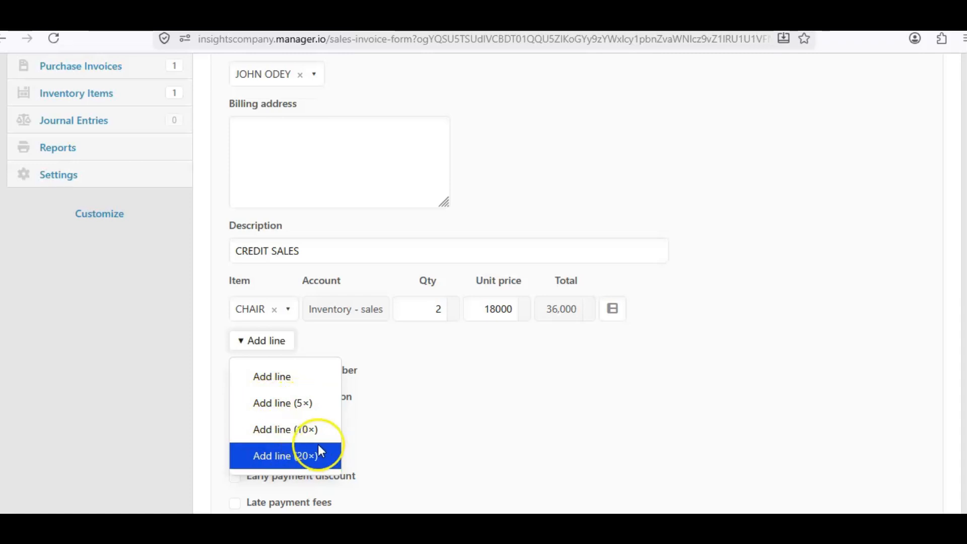
pyautogui.click(286, 381)
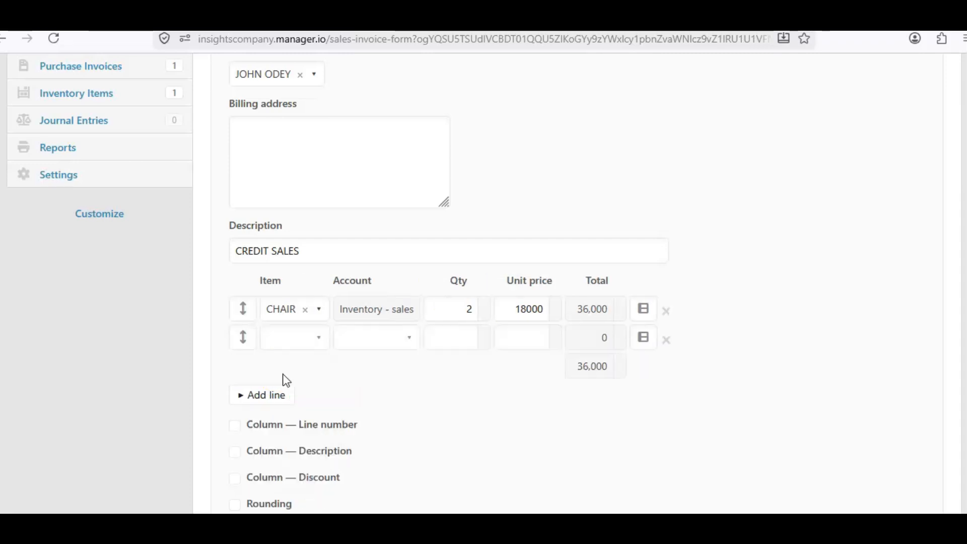
pyautogui.click(300, 338)
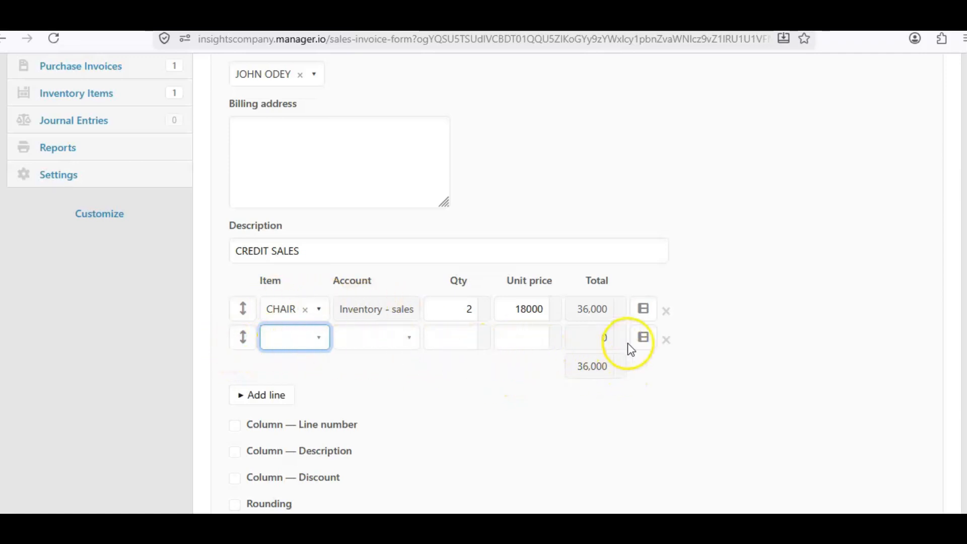
pyautogui.click(669, 340)
pyautogui.click(664, 381)
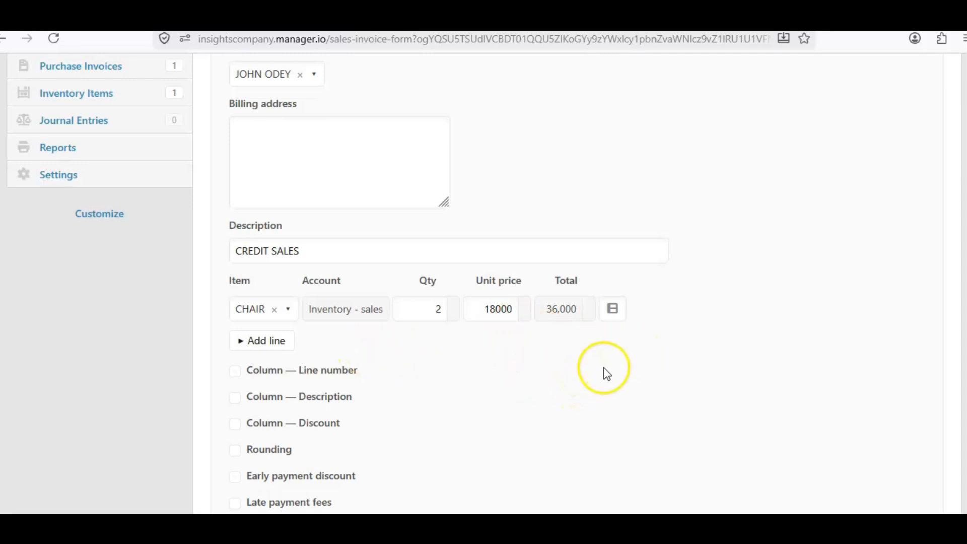
# Show the line number and description columns on the invoice lines
pyautogui.scroll(-3, 654, 374)
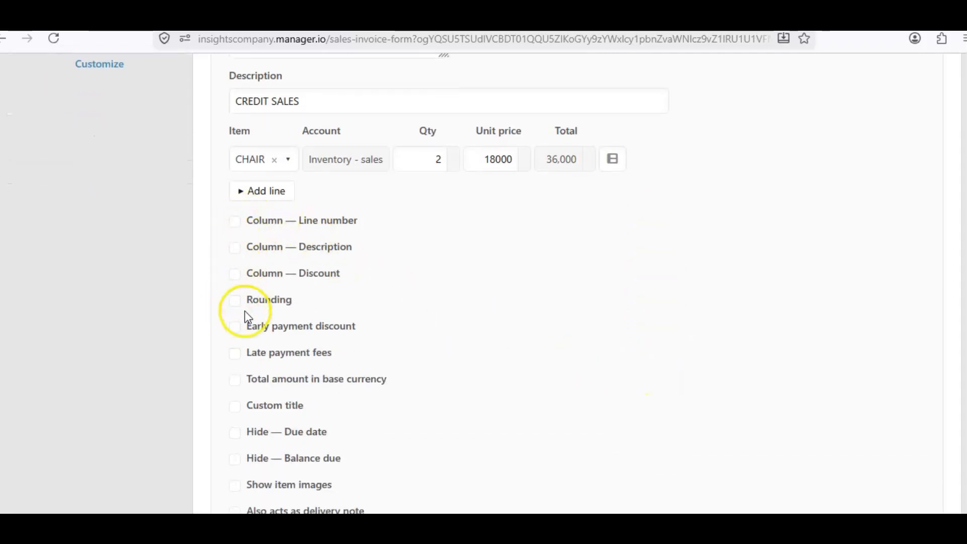
pyautogui.click(235, 221)
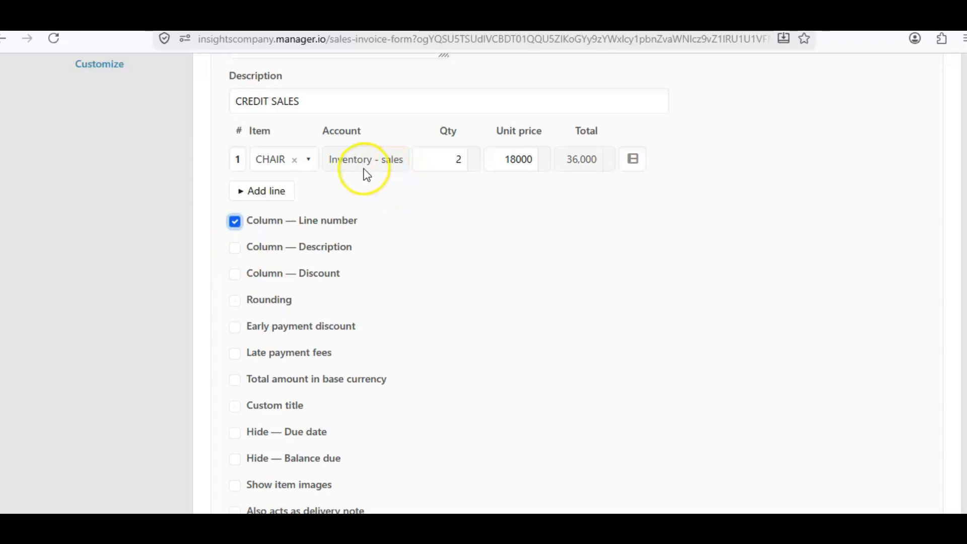
pyautogui.click(235, 248)
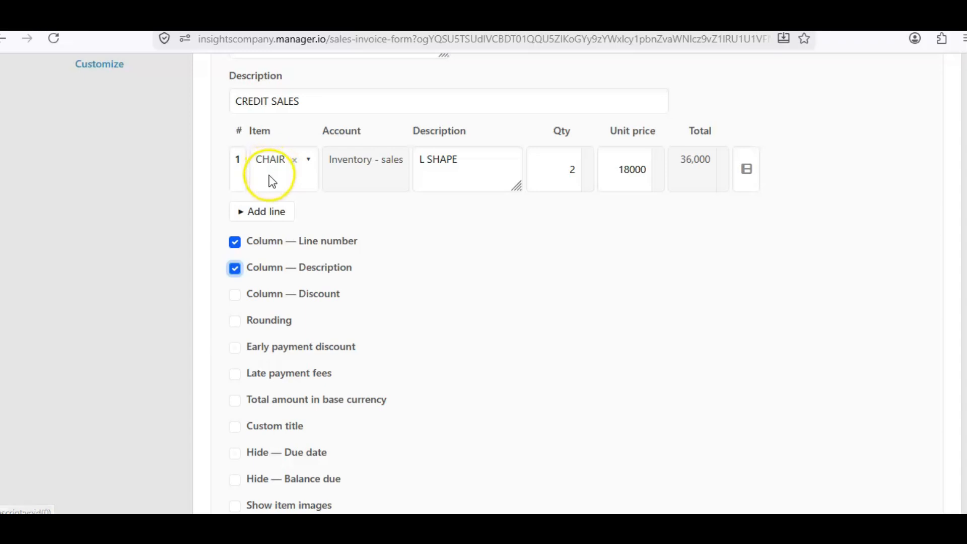
pyautogui.moveTo(458, 162); pyautogui.dragTo(422, 159)
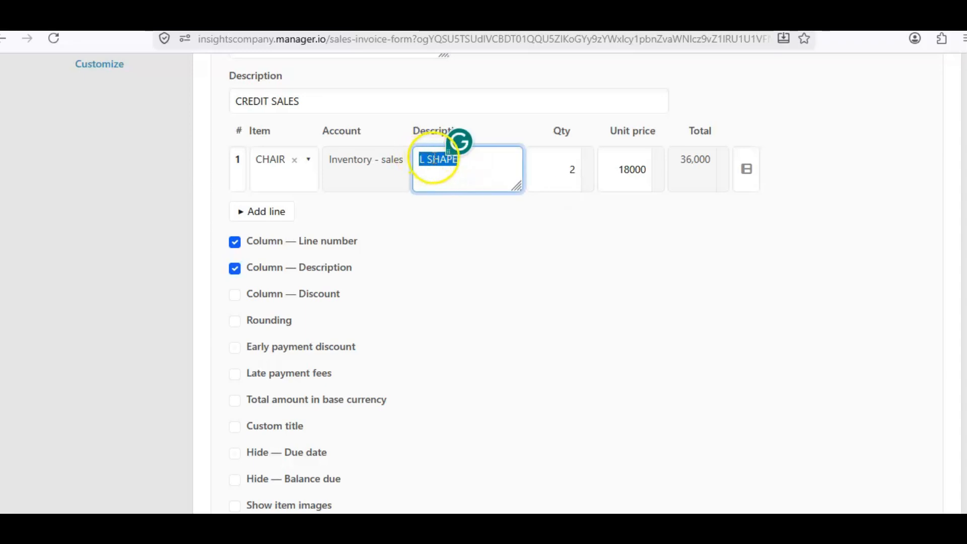
pyautogui.click(488, 257)
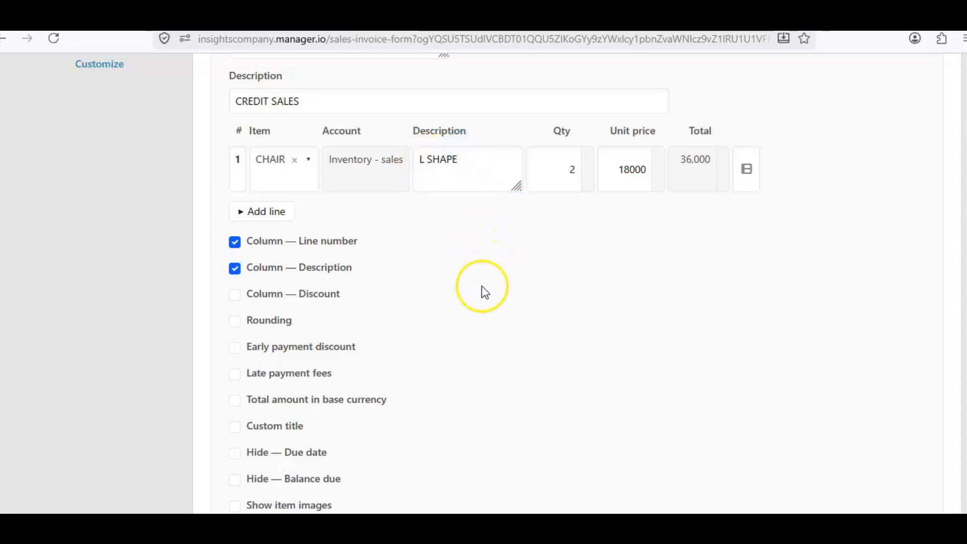
pyautogui.scroll(-2, 482, 287)
pyautogui.scroll(-1, 485, 292)
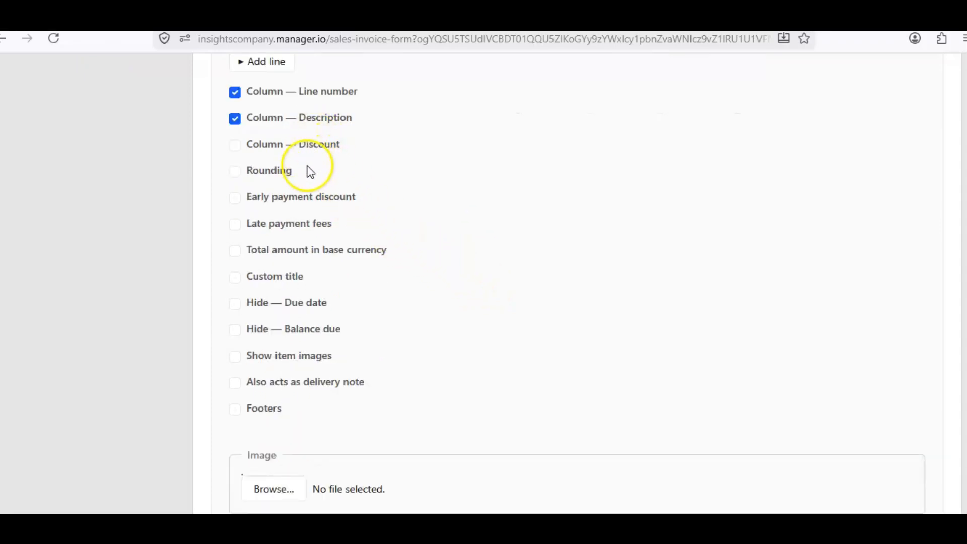
# Show the discount column as a percentage on the invoice lines and give the CHAIR line a 1% discount
pyautogui.click(256, 153)
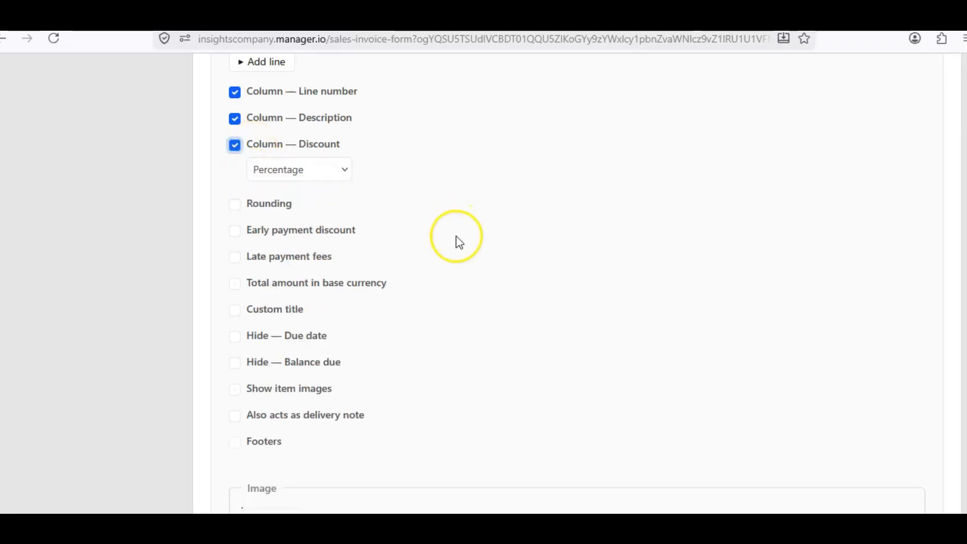
pyautogui.scroll(2, 455, 236)
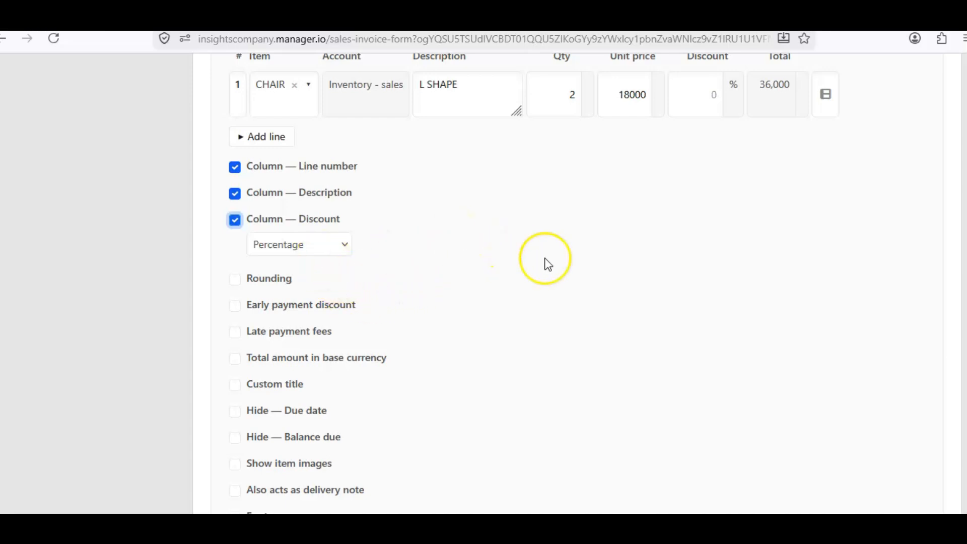
pyautogui.scroll(3, 546, 262)
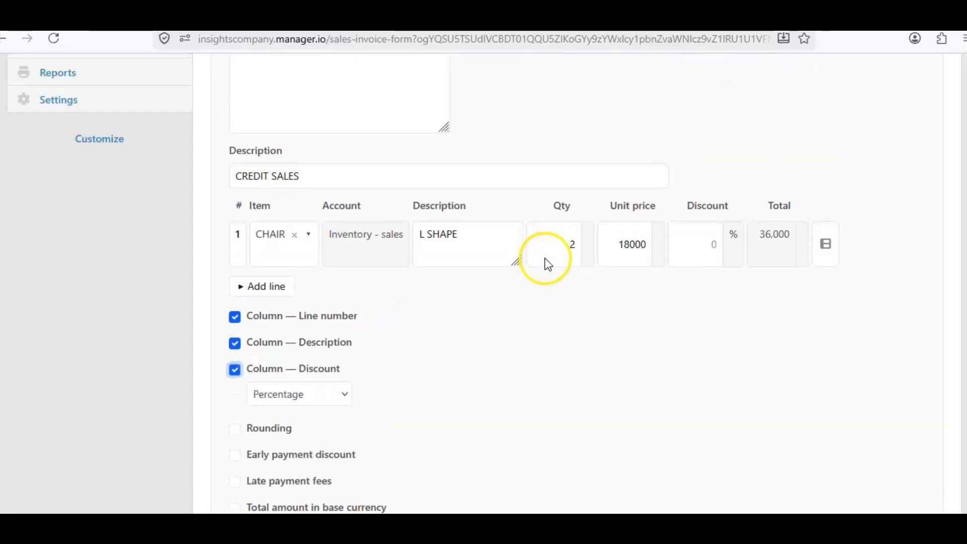
pyautogui.click(700, 238)
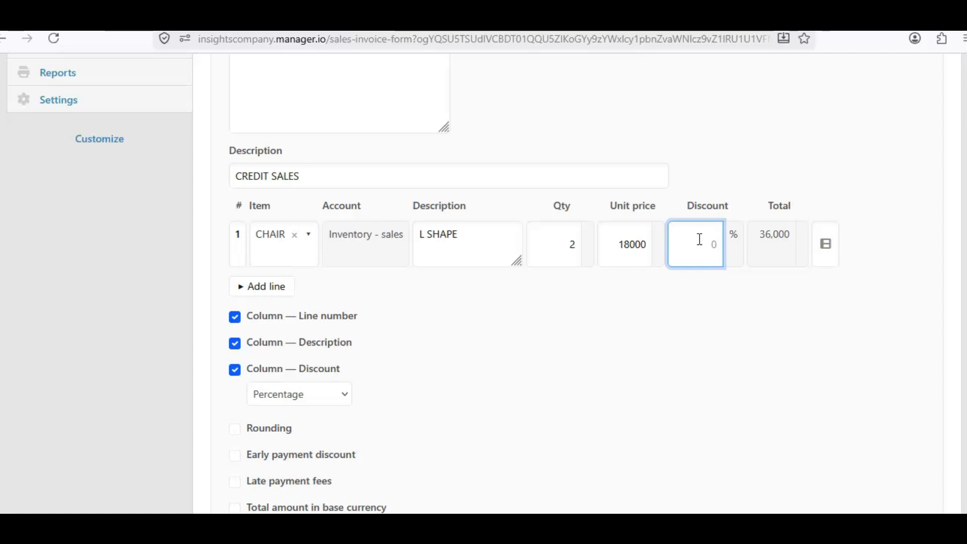
pyautogui.write('1')
pyautogui.click(710, 257)
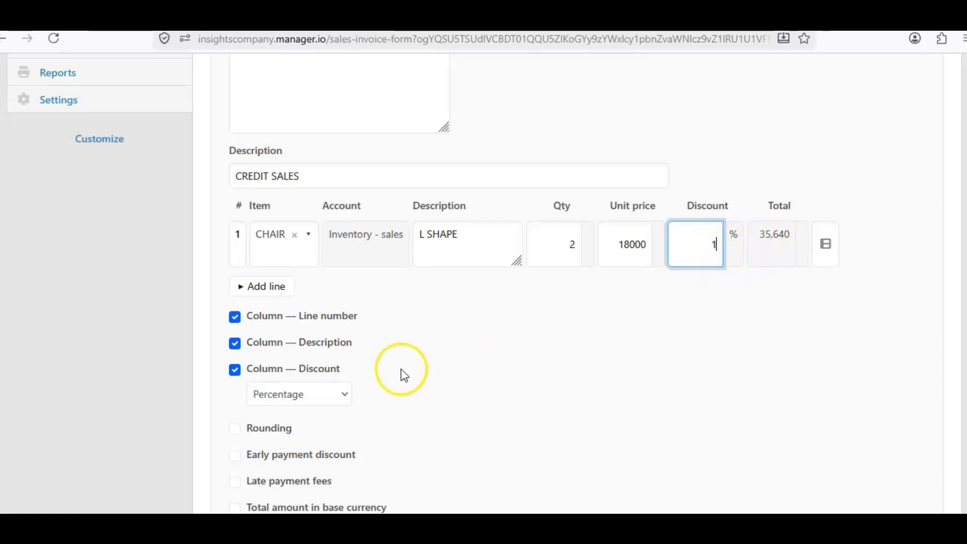
# Switch the discount type to Exact amount and set the CHAIR line's discount to 1000
pyautogui.click(345, 398)
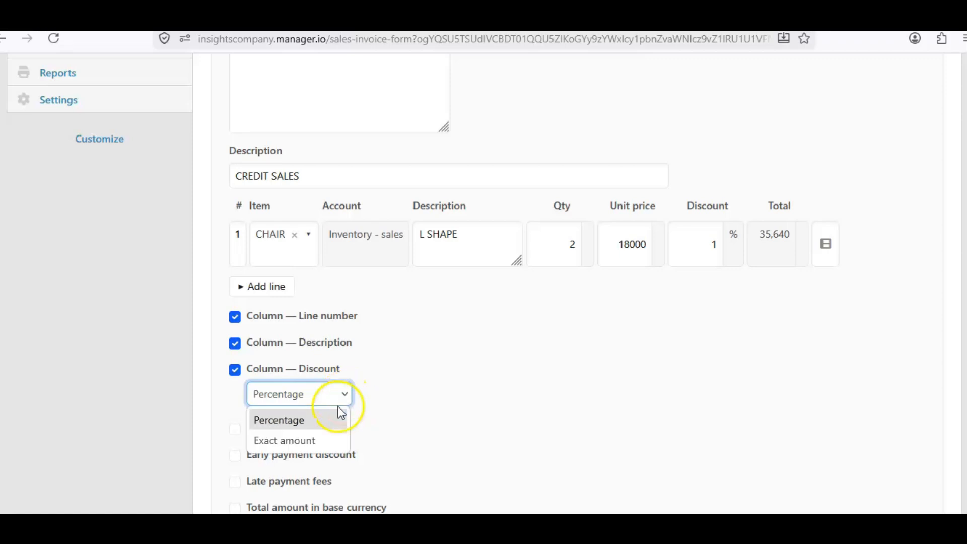
pyautogui.click(296, 441)
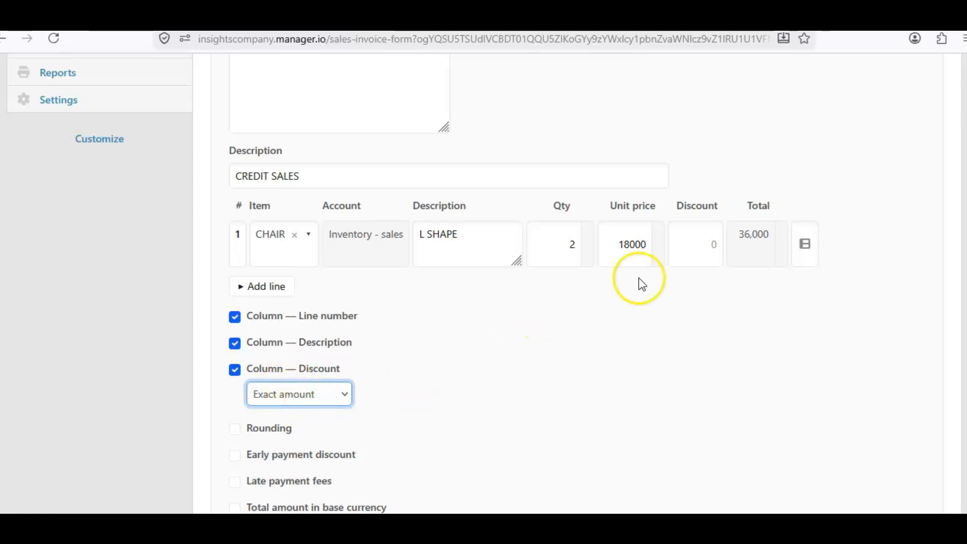
pyautogui.click(714, 244)
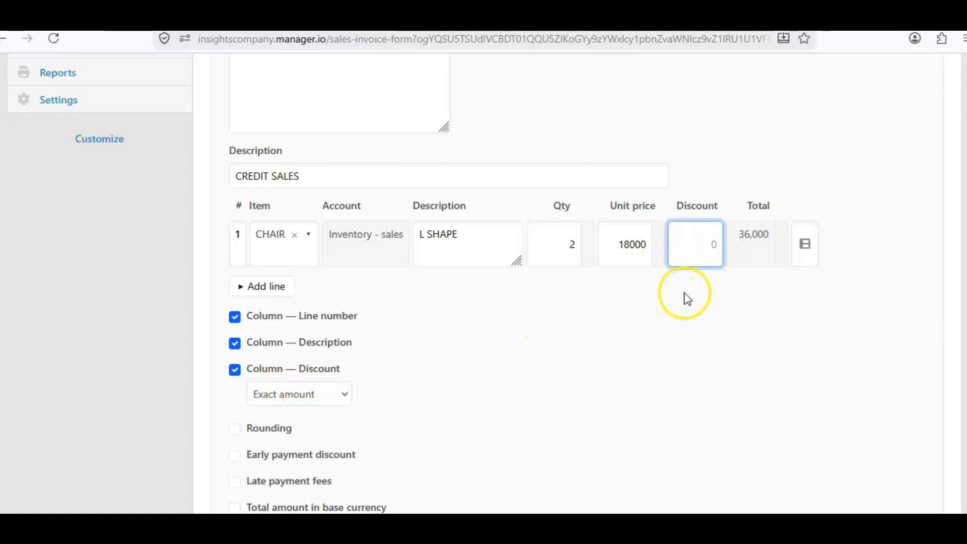
pyautogui.write('1000')
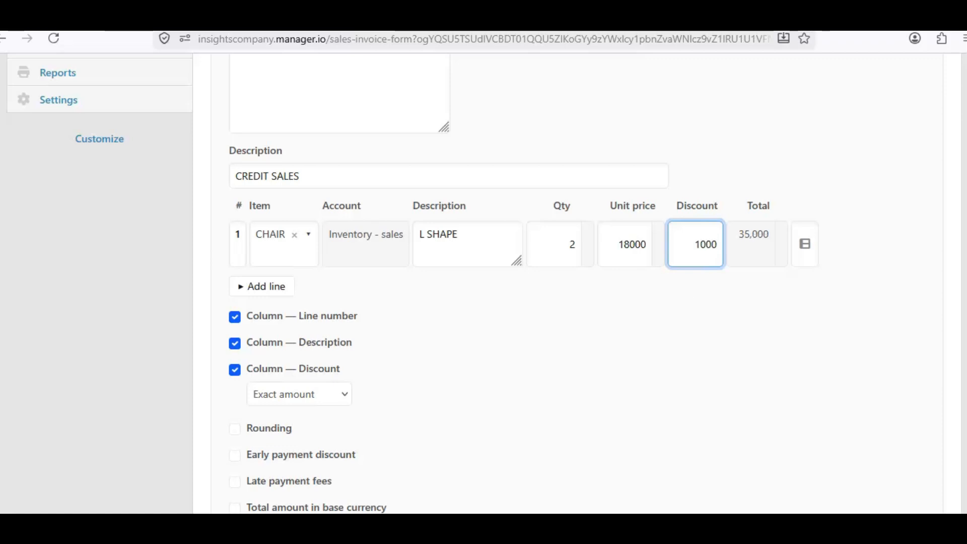
pyautogui.click(670, 309)
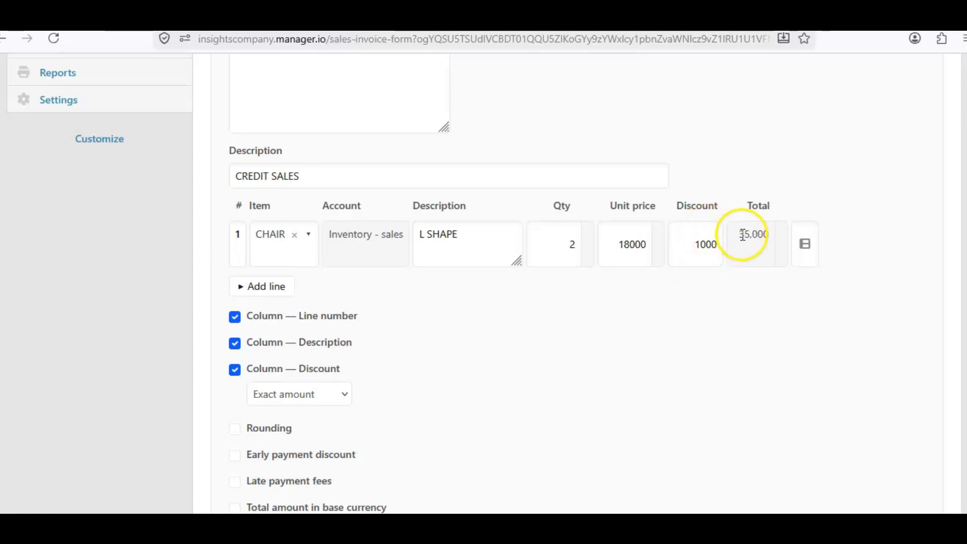
pyautogui.moveTo(738, 235); pyautogui.dragTo(769, 239)
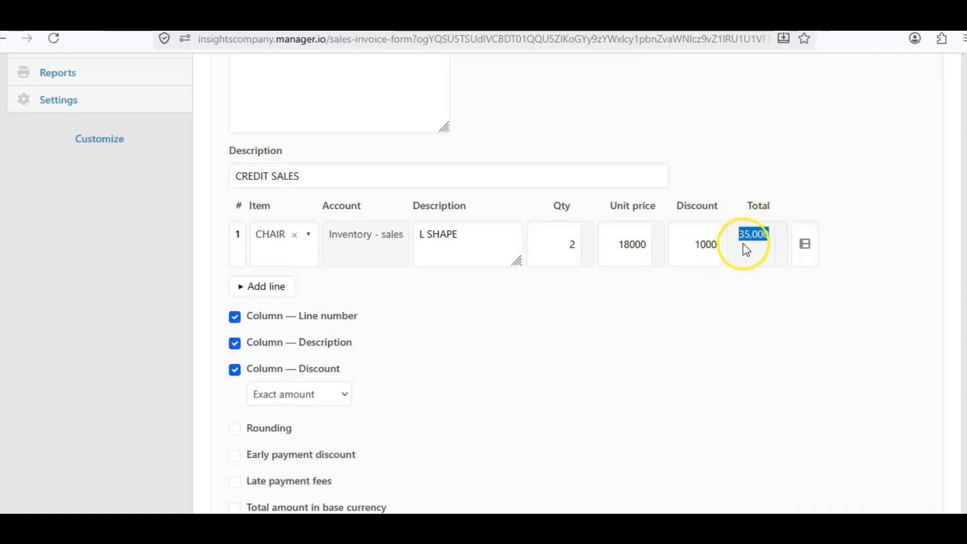
# Remove the discount column from the invoice lines
pyautogui.scroll(-3, 672, 304)
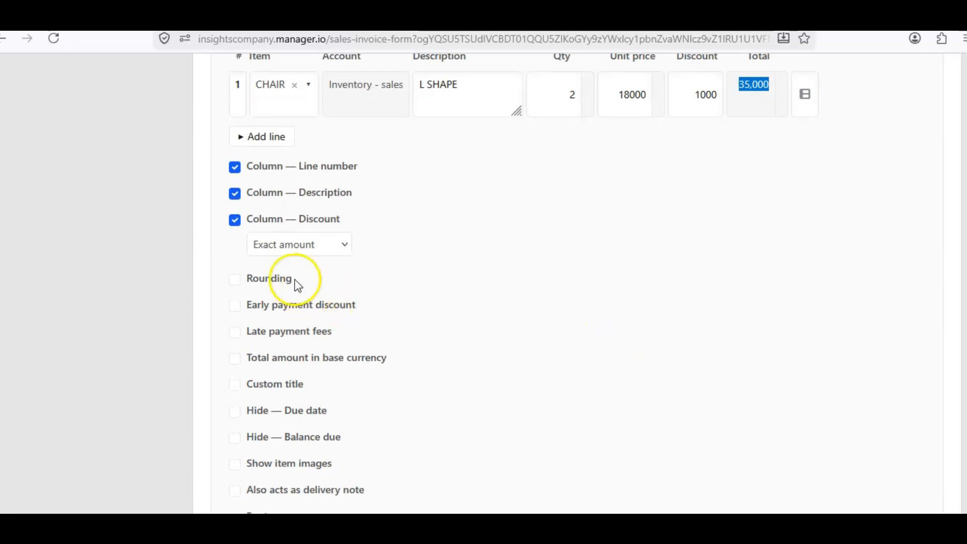
pyautogui.click(235, 221)
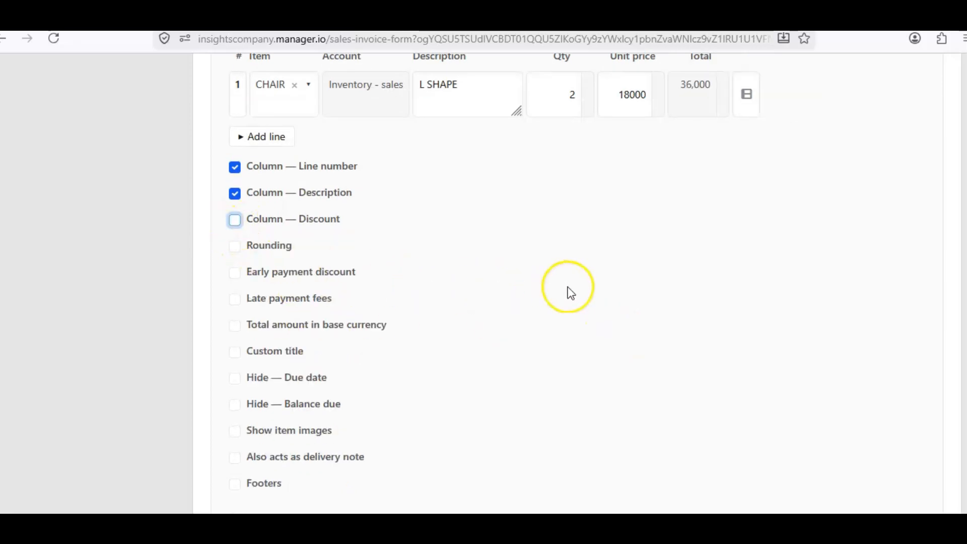
pyautogui.scroll(1, 567, 291)
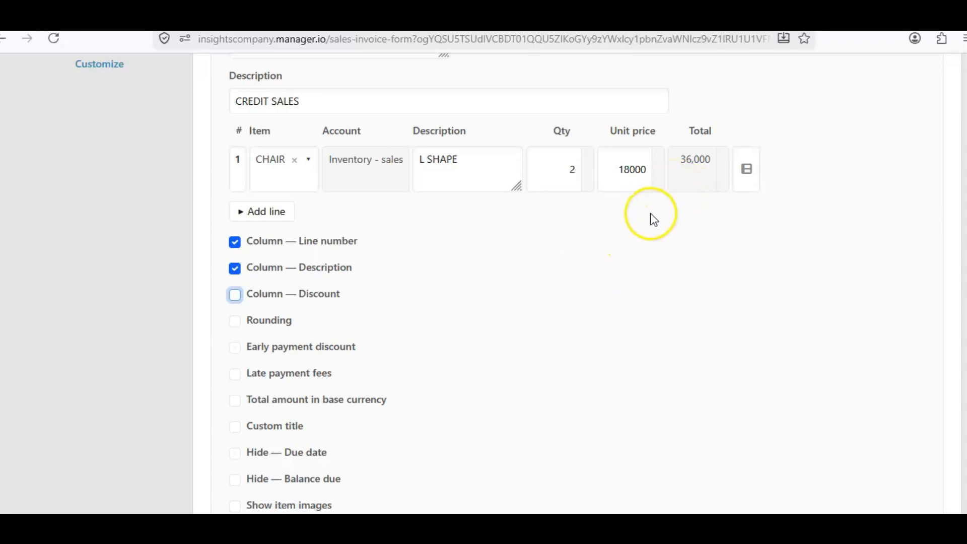
# Enable the total amount in base currency option for the invoice
pyautogui.scroll(-1, 497, 337)
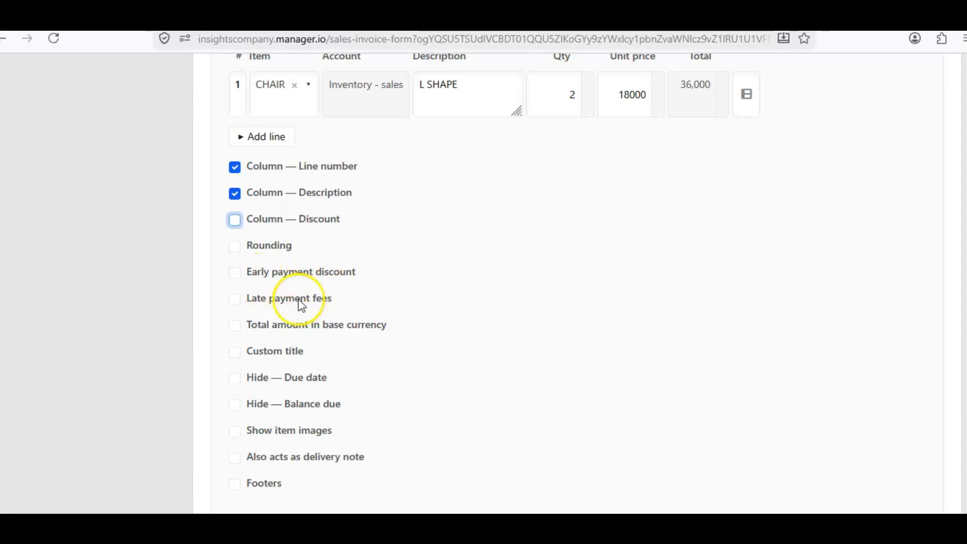
pyautogui.click(235, 327)
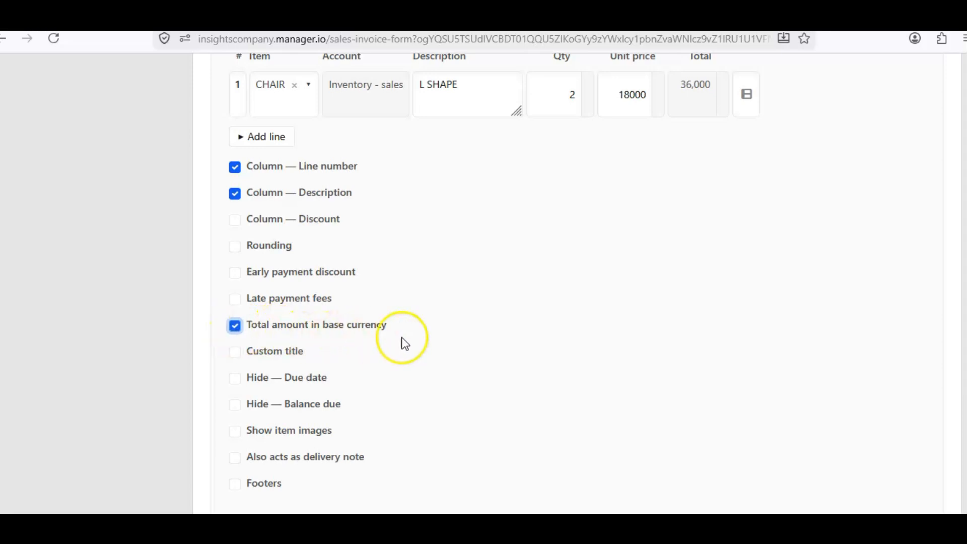
pyautogui.scroll(3, 413, 332)
pyautogui.scroll(-2, 412, 332)
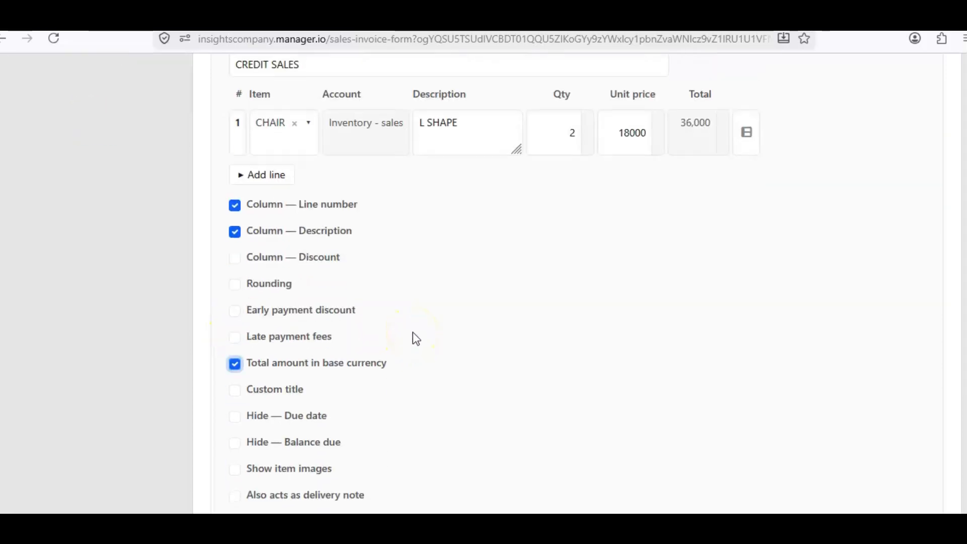
pyautogui.scroll(-3, 414, 338)
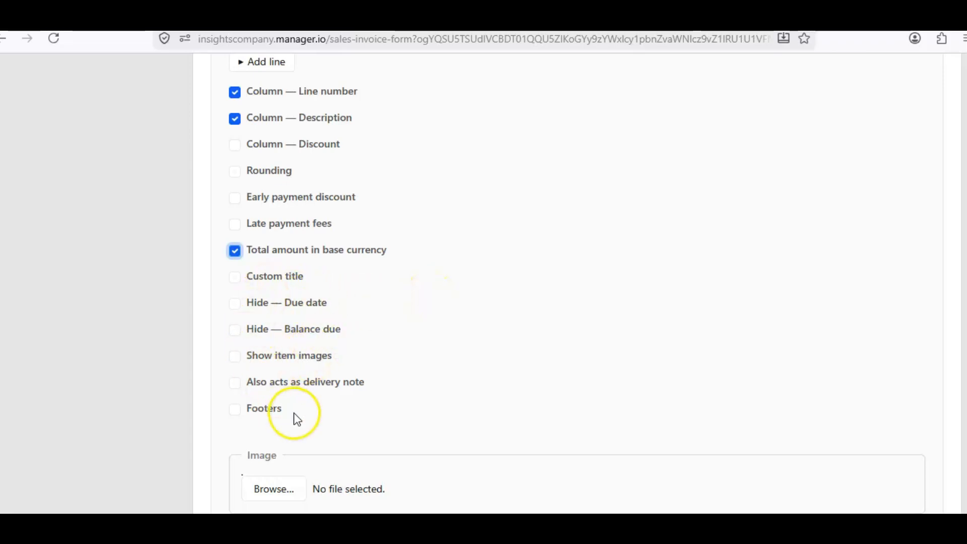
pyautogui.scroll(-3, 414, 338)
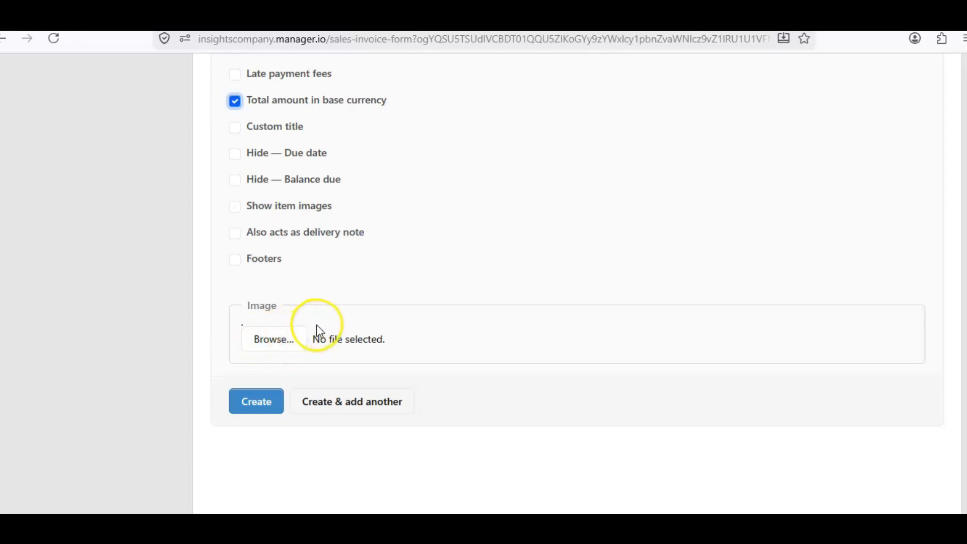
pyautogui.click(272, 350)
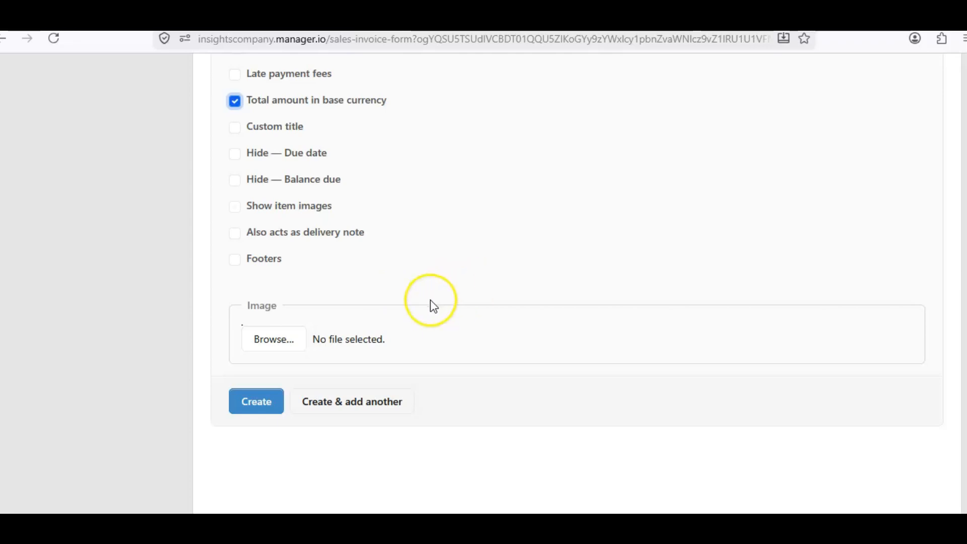
pyautogui.scroll(-1, 430, 301)
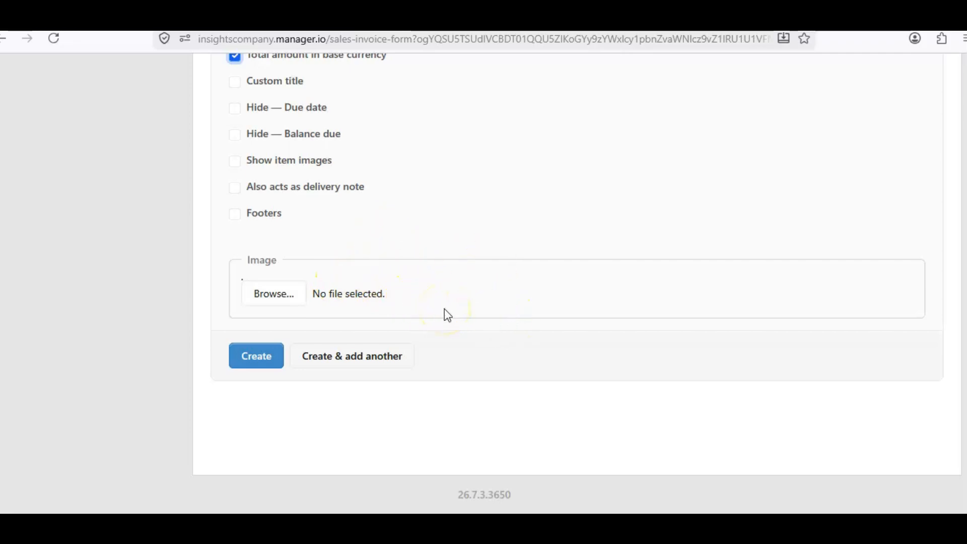
# Make the sales invoice also act as a delivery note
pyautogui.scroll(3, 444, 309)
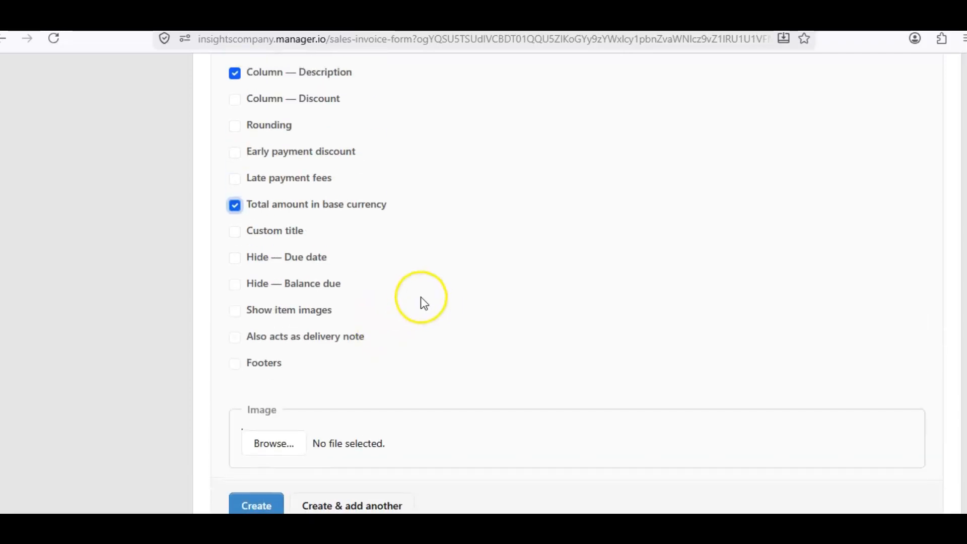
pyautogui.click(236, 338)
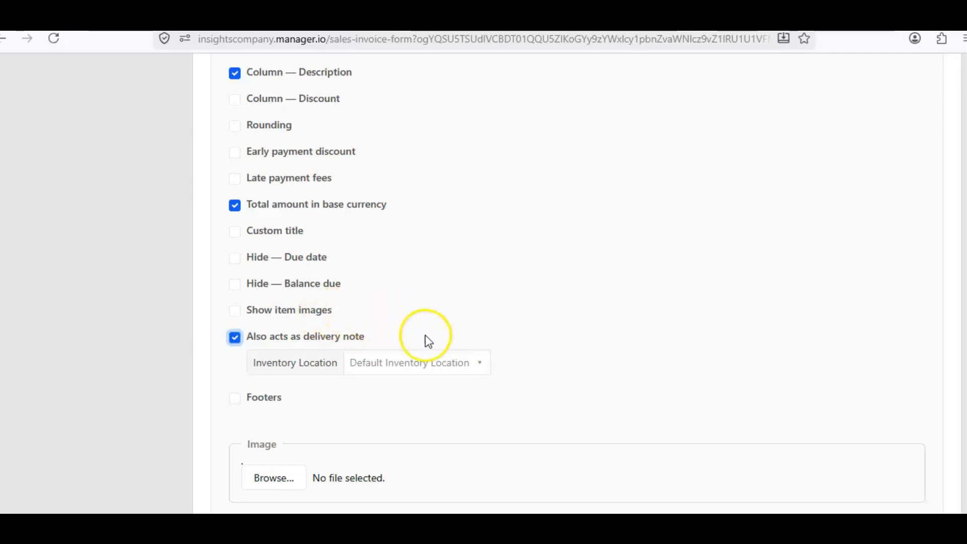
pyautogui.scroll(5, 494, 328)
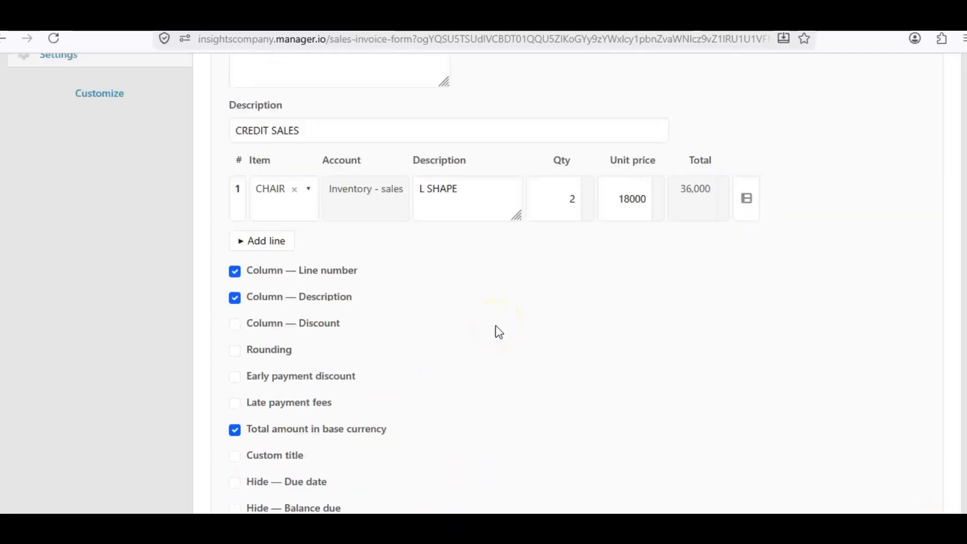
pyautogui.scroll(-3, 496, 325)
pyautogui.scroll(3, 497, 330)
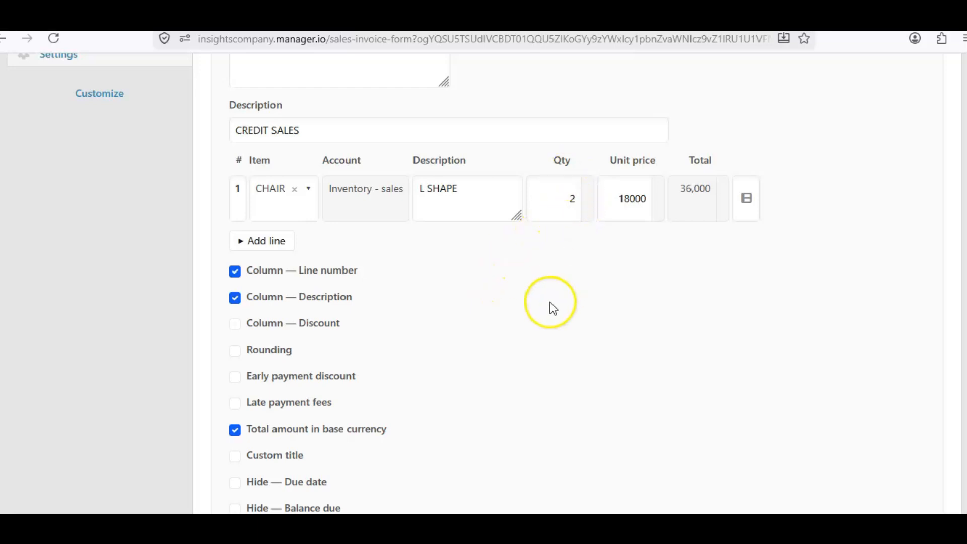
pyautogui.scroll(-3, 553, 307)
pyautogui.scroll(-2, 552, 305)
pyautogui.scroll(-2, 551, 304)
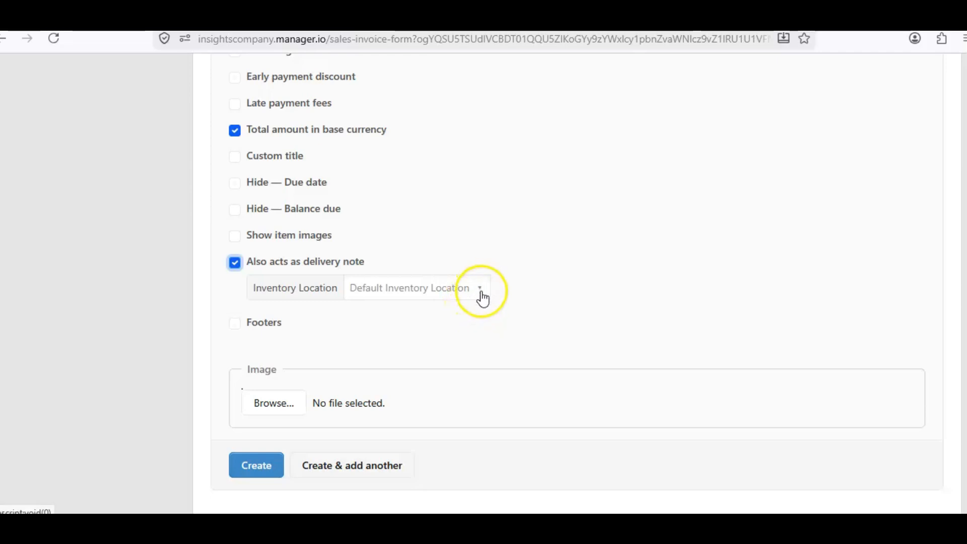
pyautogui.click(233, 262)
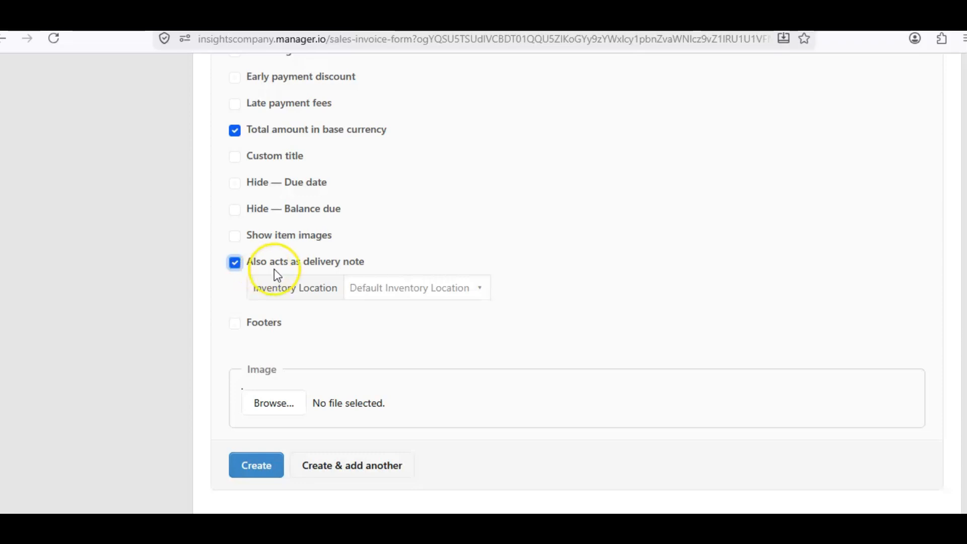
# Check the inventory location choices for the delivery note without picking one
pyautogui.click(448, 297)
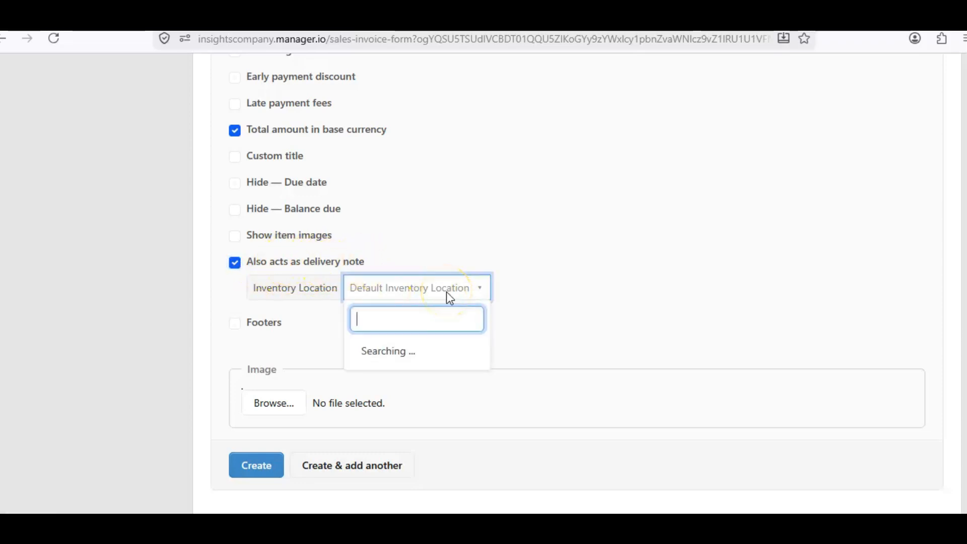
pyautogui.click(519, 309)
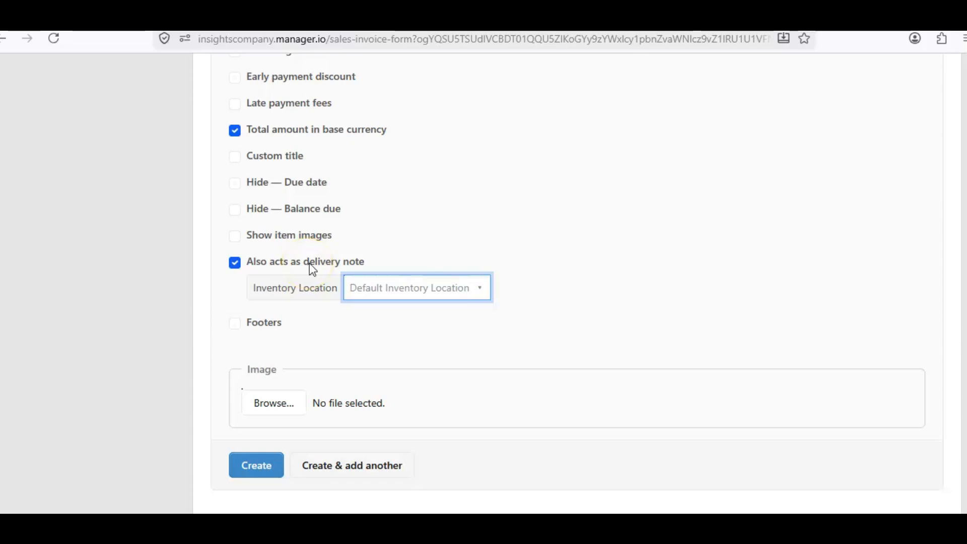
pyautogui.click(433, 312)
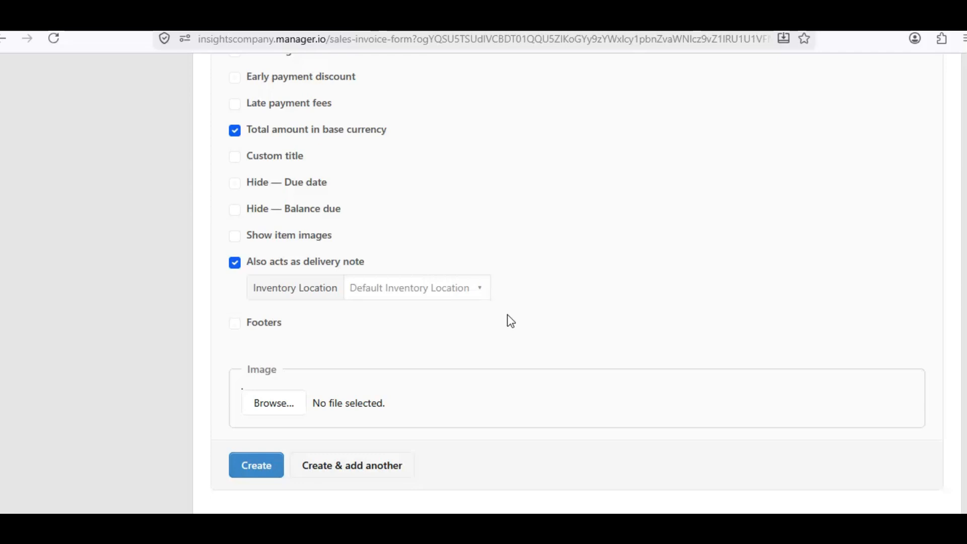
# Review the completed invoice form and create the sales invoice
pyautogui.scroll(3, 508, 315)
pyautogui.scroll(3, 507, 315)
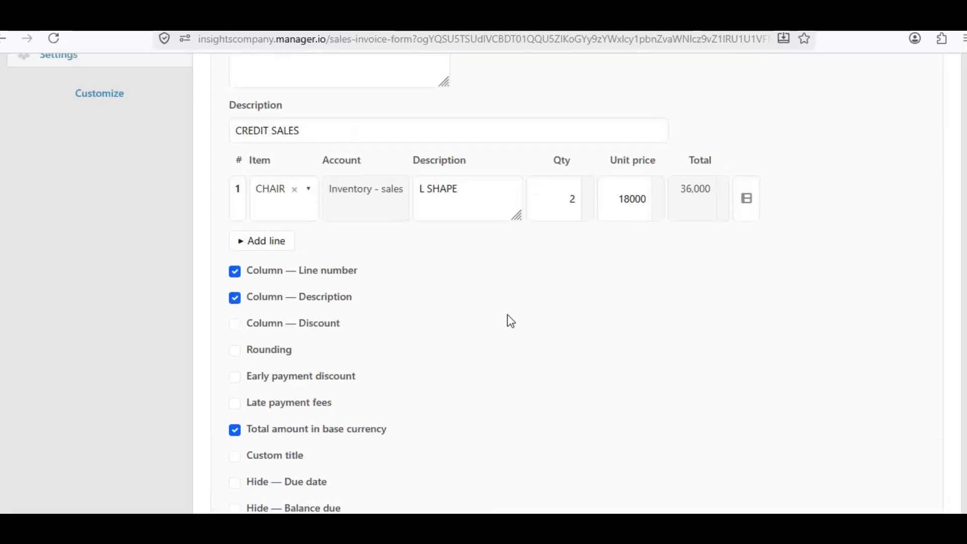
pyautogui.scroll(-6, 508, 317)
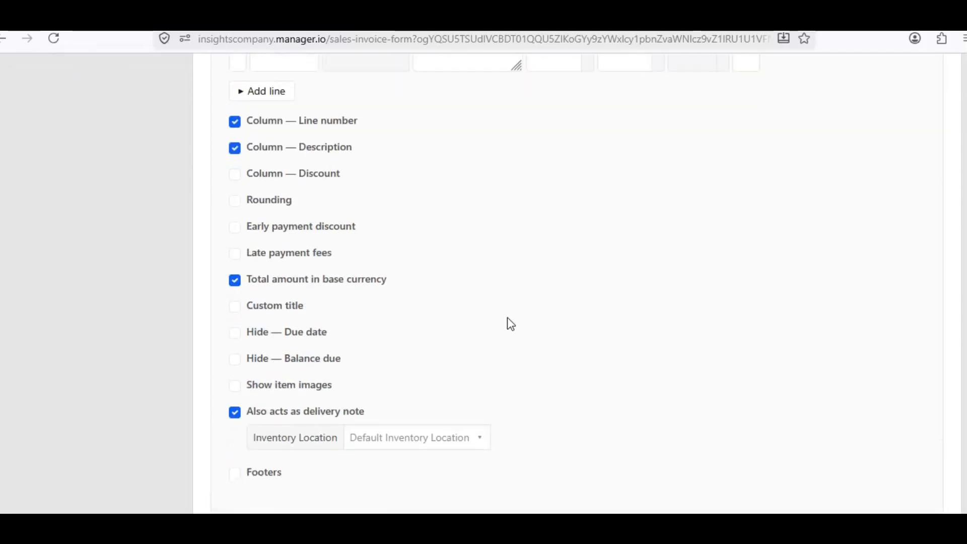
pyautogui.scroll(-2, 511, 322)
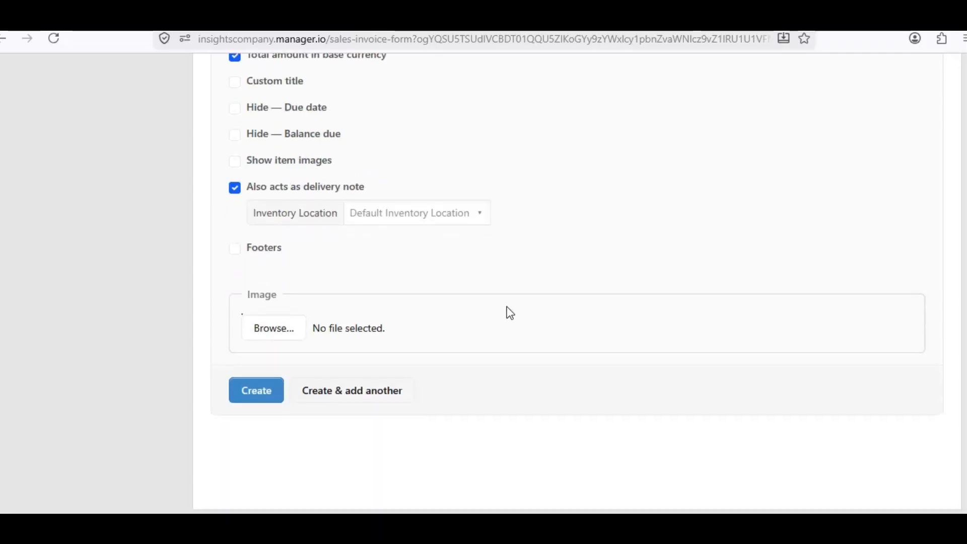
pyautogui.scroll(-1, 509, 311)
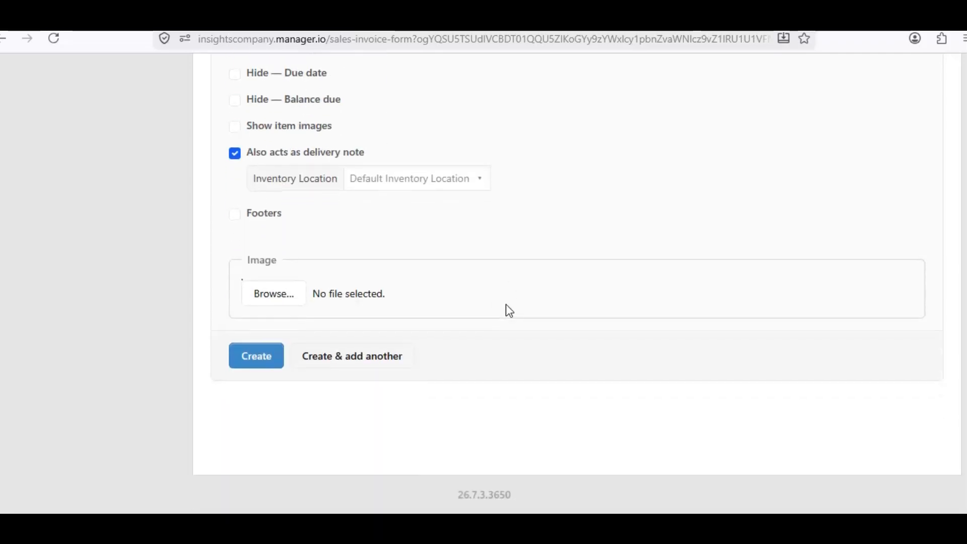
pyautogui.click(253, 368)
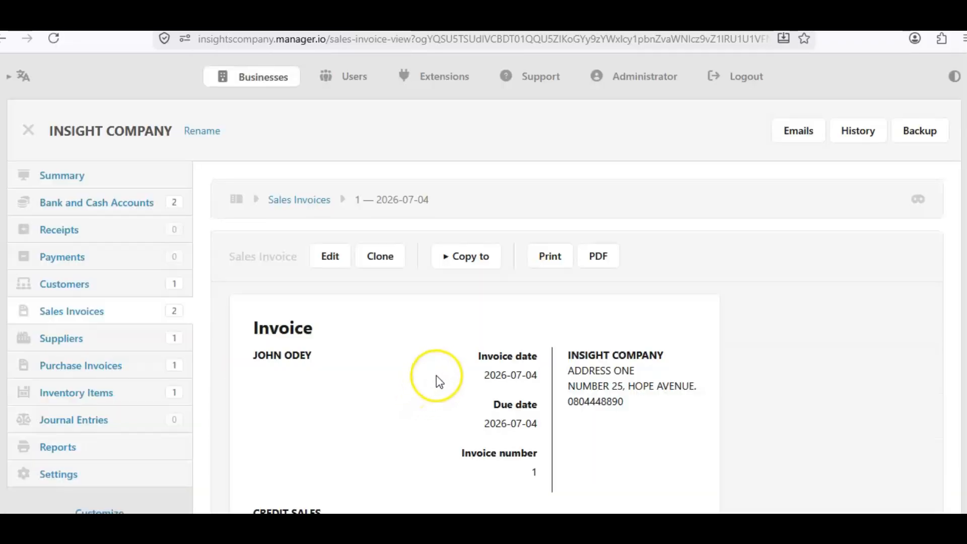
# Review the created sales invoice, checking its customer, dates, CHAIR line item and total amount
pyautogui.scroll(-3, 441, 369)
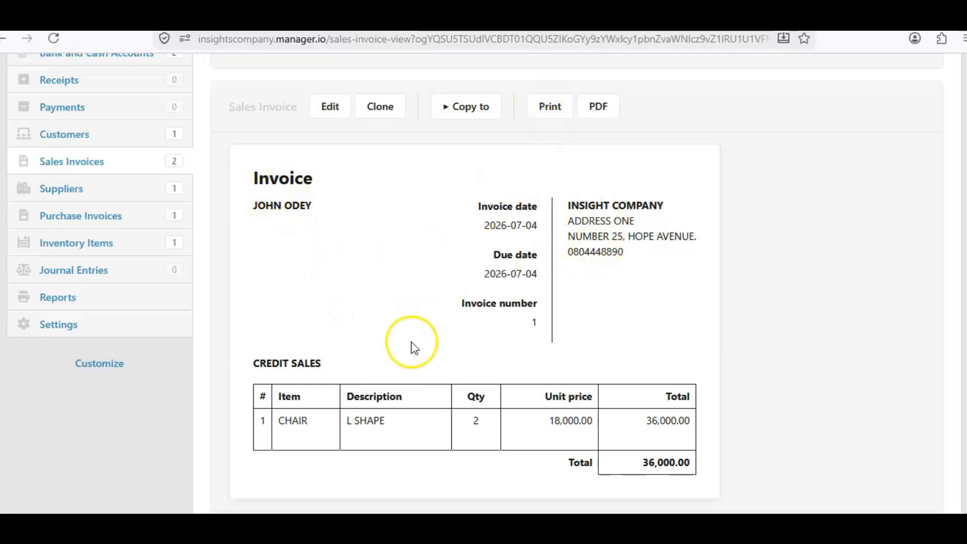
pyautogui.scroll(-5, 534, 326)
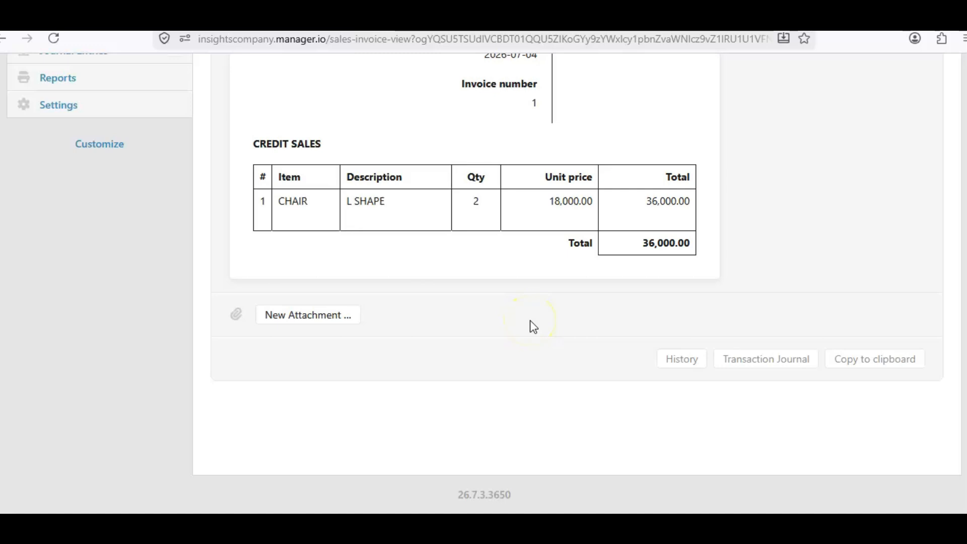
pyautogui.scroll(5, 455, 332)
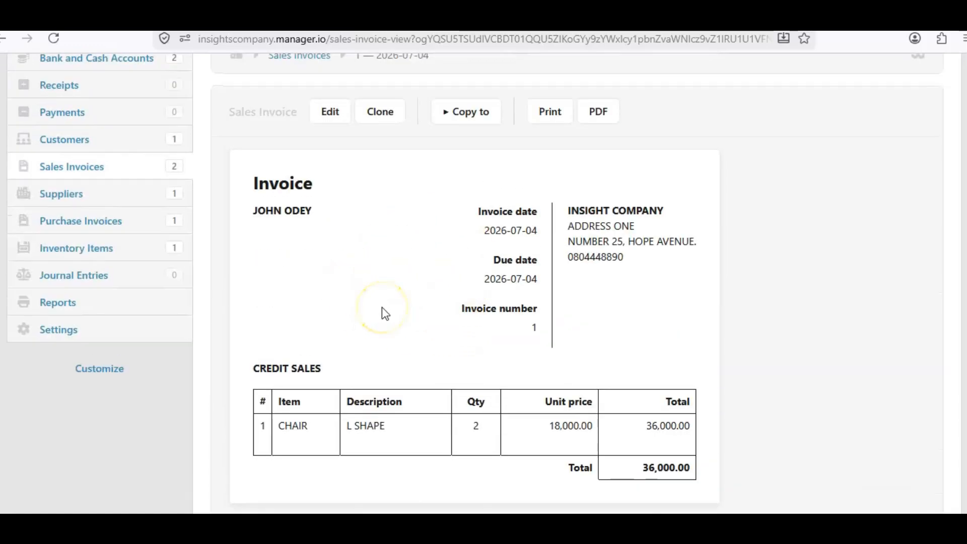
pyautogui.scroll(2, 382, 307)
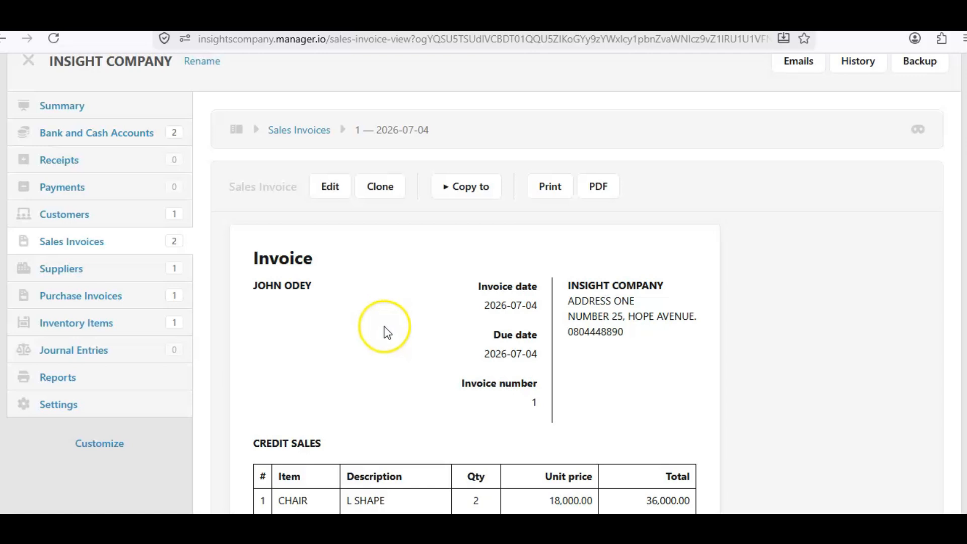
pyautogui.moveTo(256, 286); pyautogui.dragTo(305, 288)
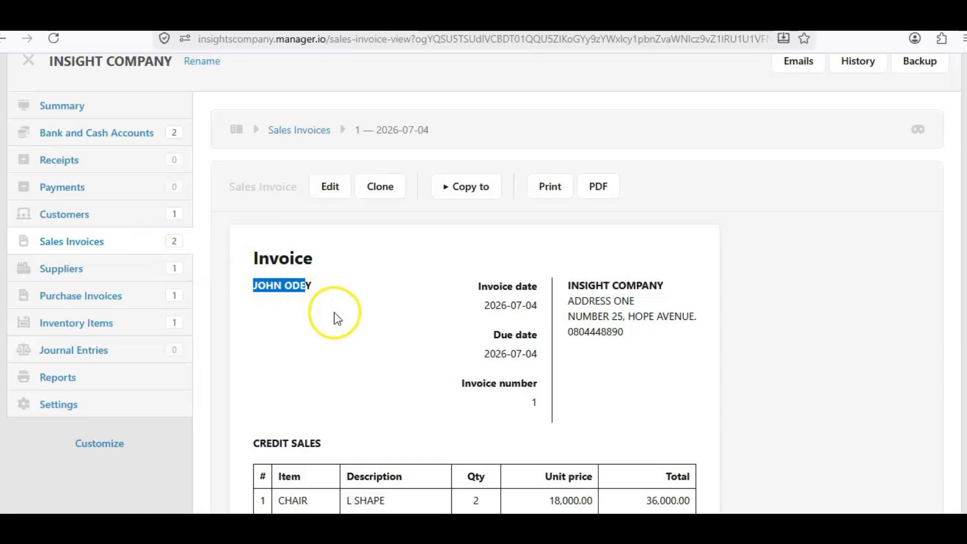
pyautogui.moveTo(653, 501); pyautogui.dragTo(684, 501)
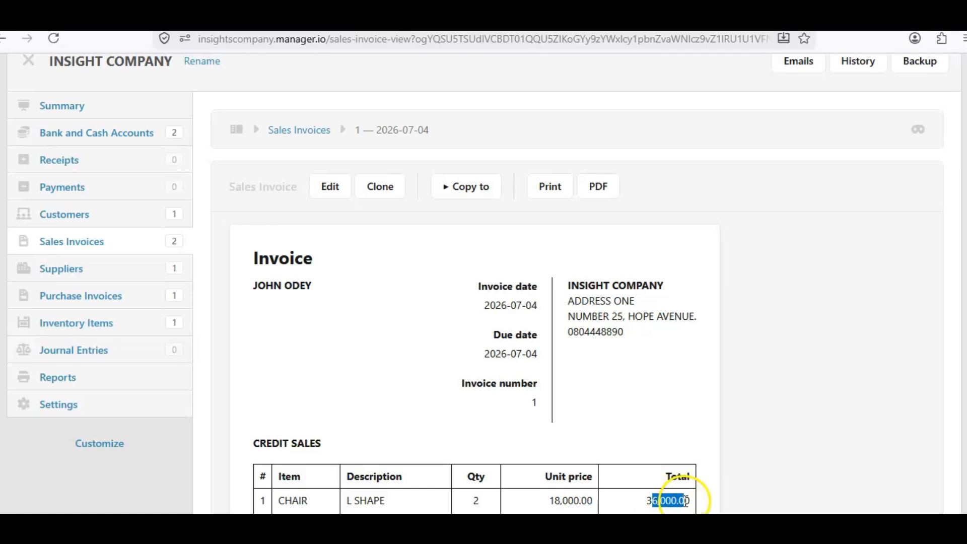
pyautogui.scroll(-2, 500, 471)
pyautogui.scroll(-1, 491, 449)
pyautogui.scroll(2, 484, 422)
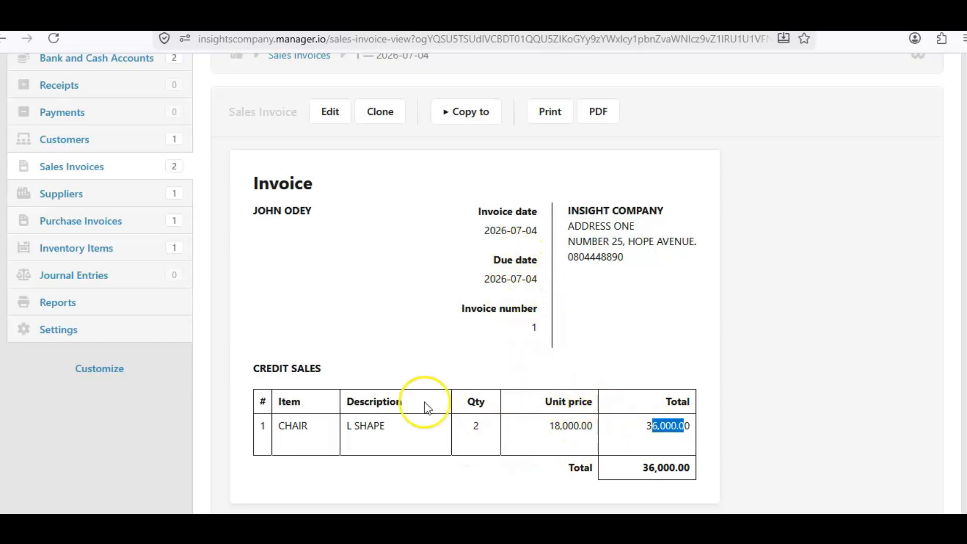
pyautogui.scroll(3, 348, 401)
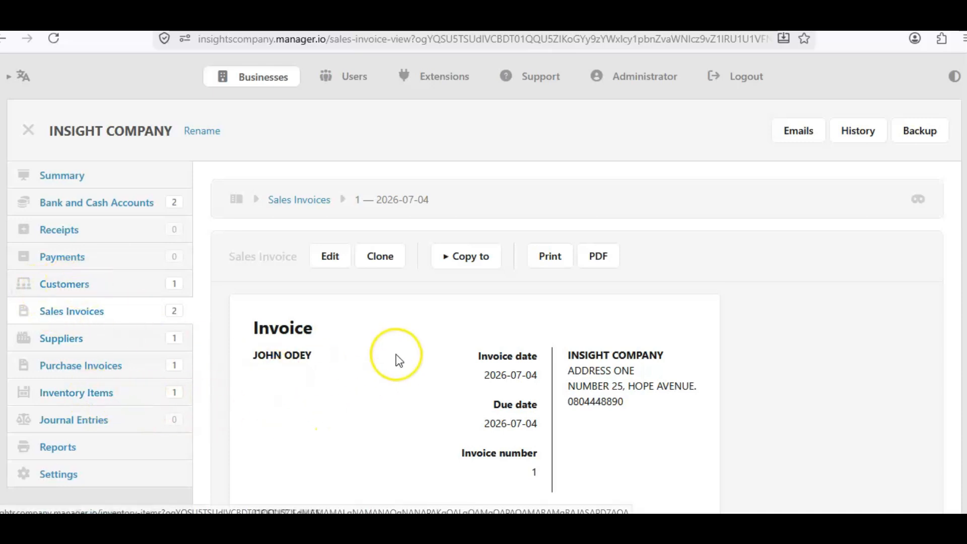
pyautogui.scroll(-3, 396, 355)
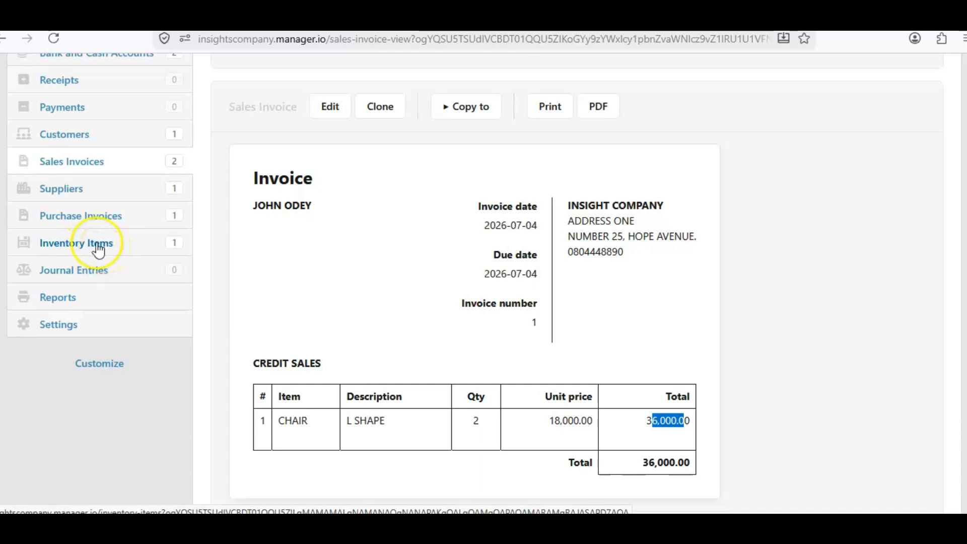
# Open the invoiced customer's transactions and check the credit sales invoice entry and the total amount owed
pyautogui.click(77, 141)
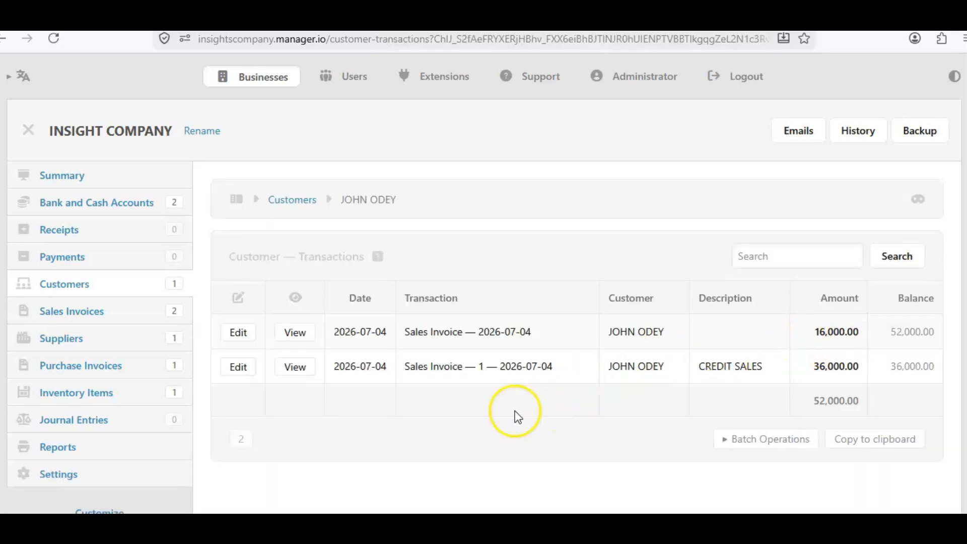
pyautogui.moveTo(408, 366); pyautogui.dragTo(571, 382)
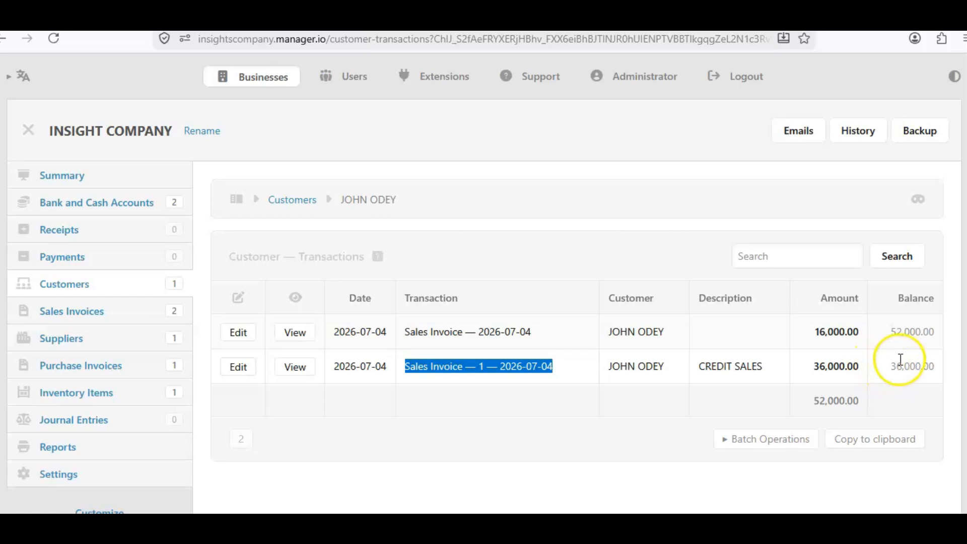
pyautogui.moveTo(811, 400); pyautogui.dragTo(855, 400)
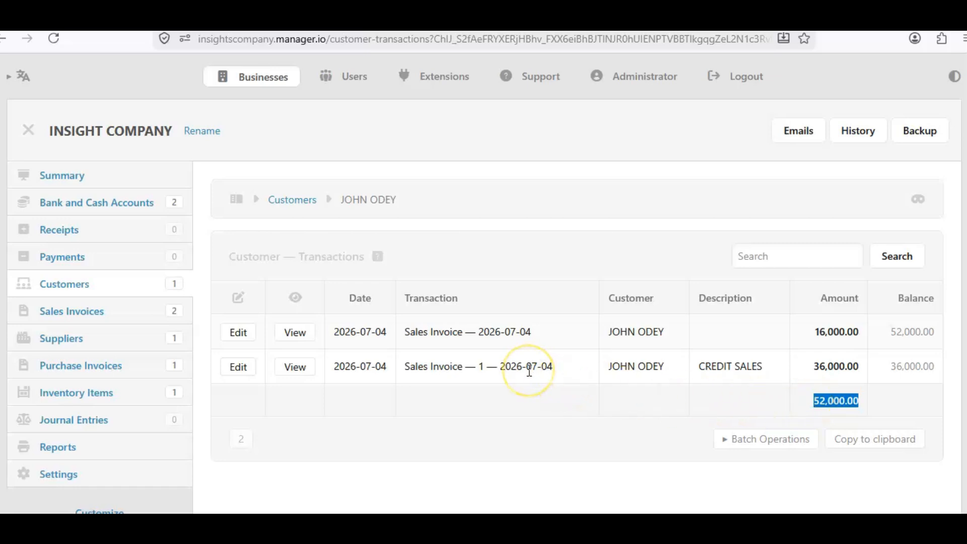
pyautogui.click(612, 366)
pyautogui.moveTo(611, 365); pyautogui.dragTo(669, 372)
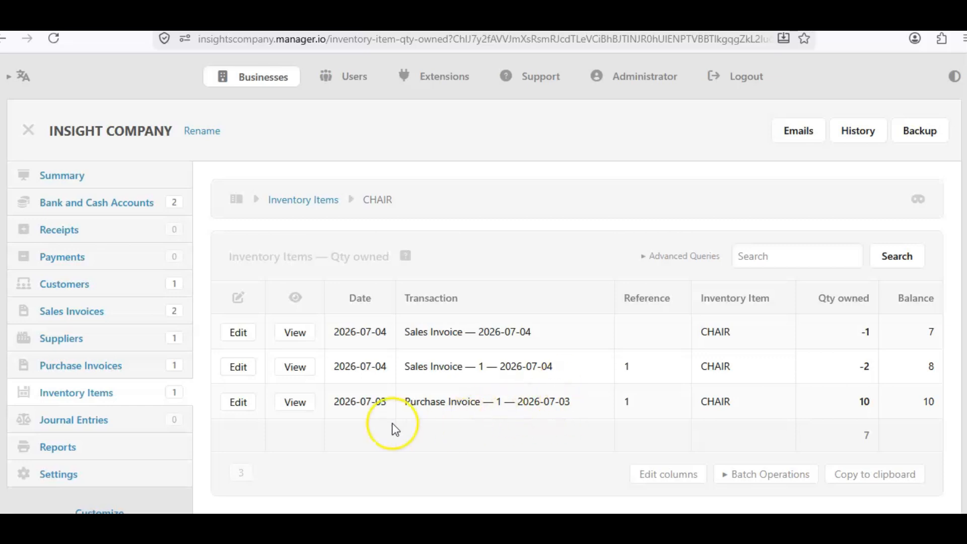
# Examine the CHAIR inventory item's quantity owned transactions, checking the entry for sales invoice 1
pyautogui.moveTo(410, 367); pyautogui.dragTo(566, 371)
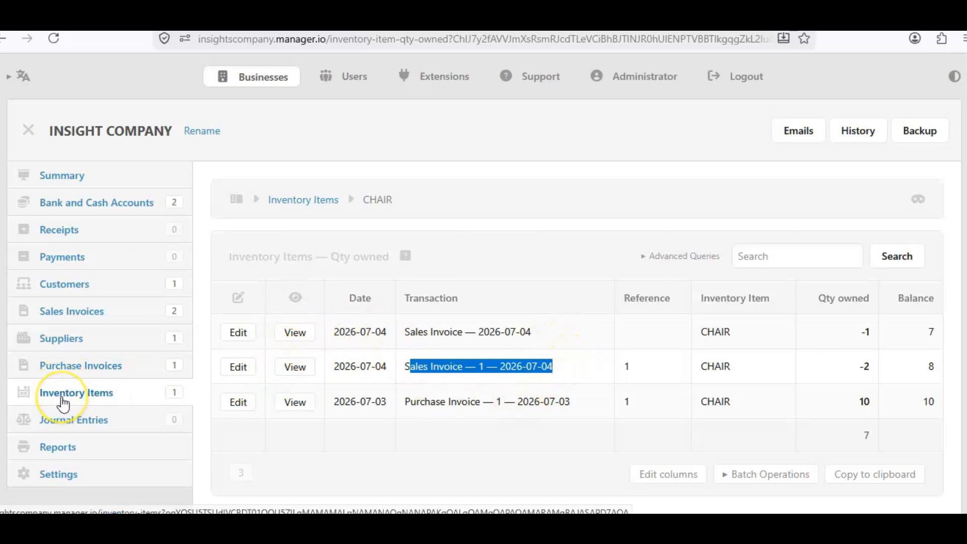
pyautogui.click(96, 401)
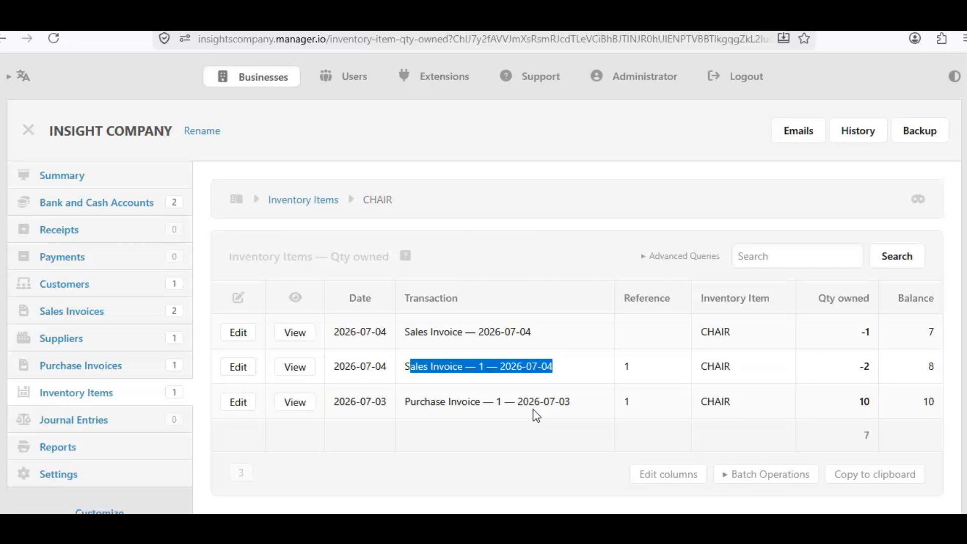
pyautogui.click(504, 390)
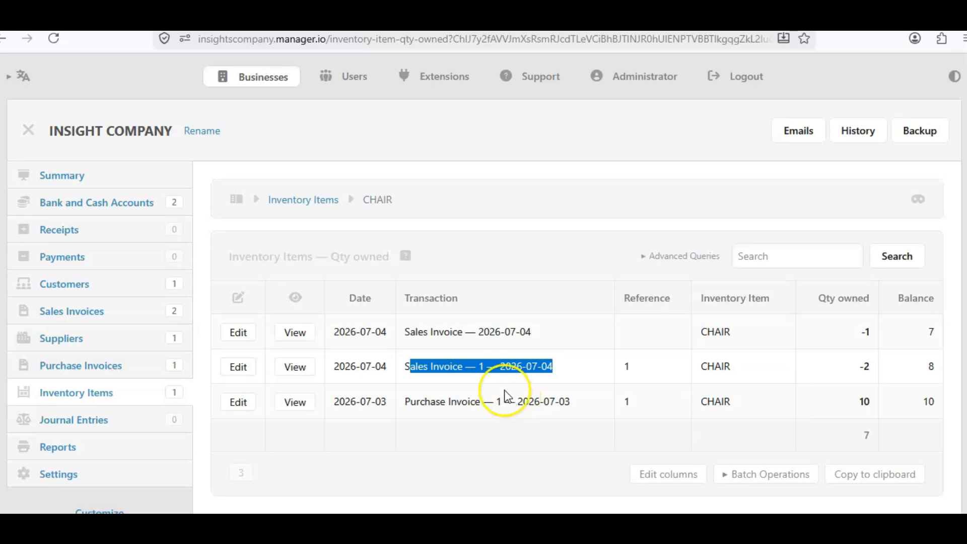
pyautogui.click(481, 370)
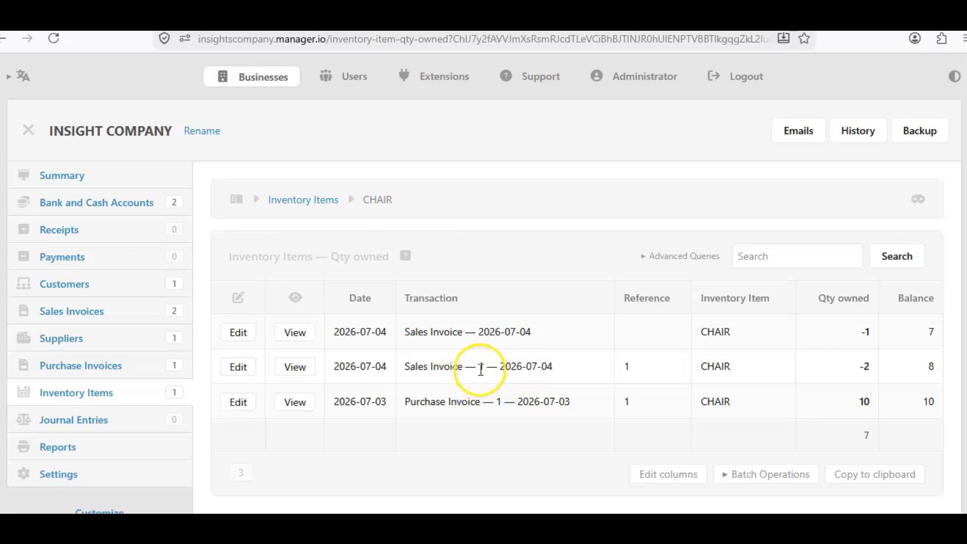